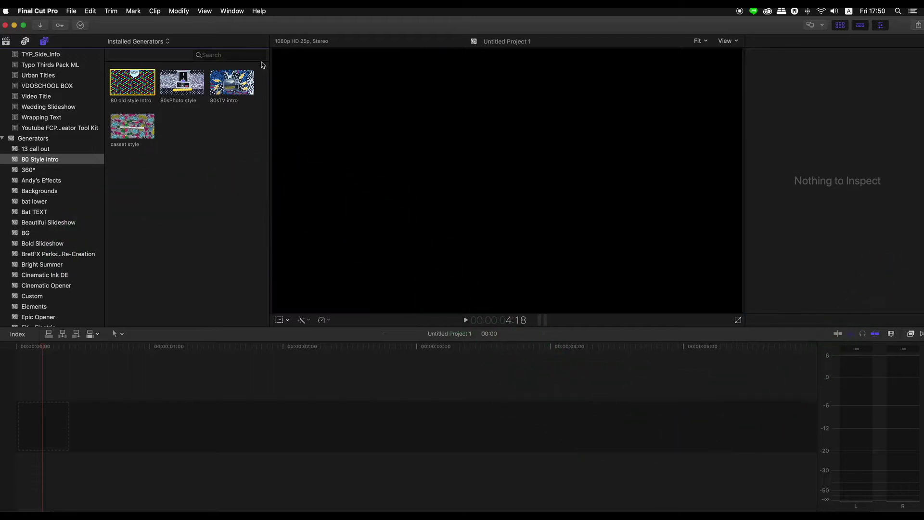
Add the 80sTV intro generator to the timeline, fit it to view, and return to frame one
left_click(232, 76)
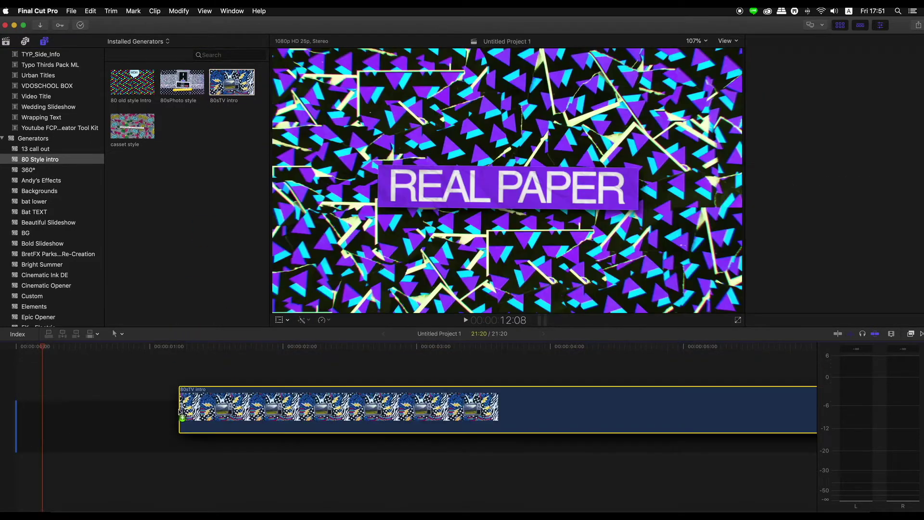
left_click_drag(231, 85, 183, 418)
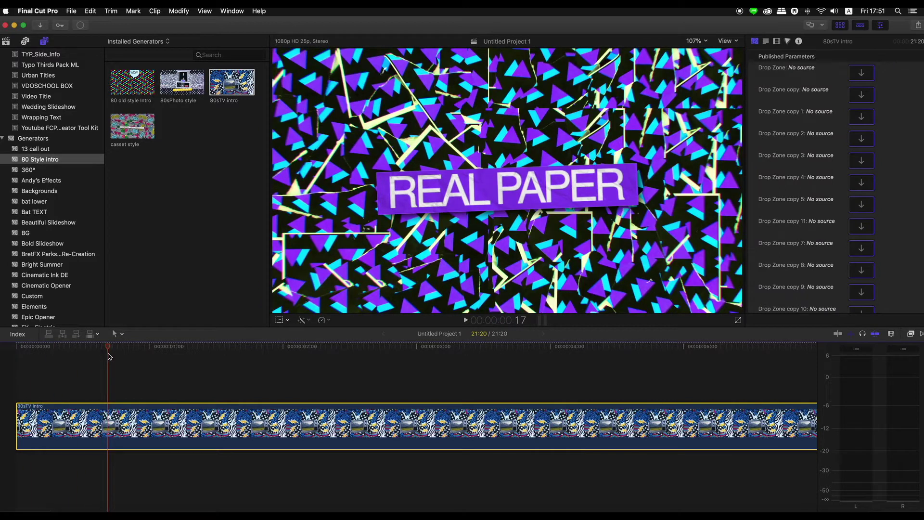
key("shift+z")
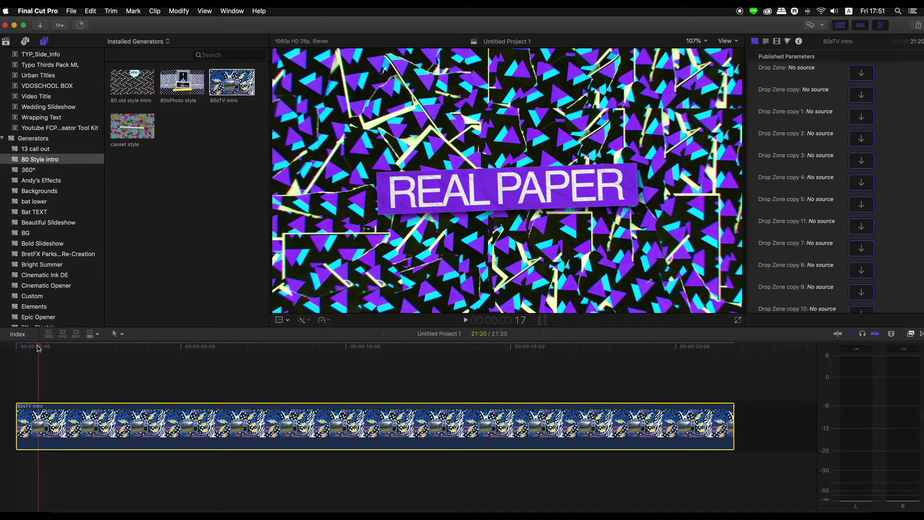
left_click(17, 350)
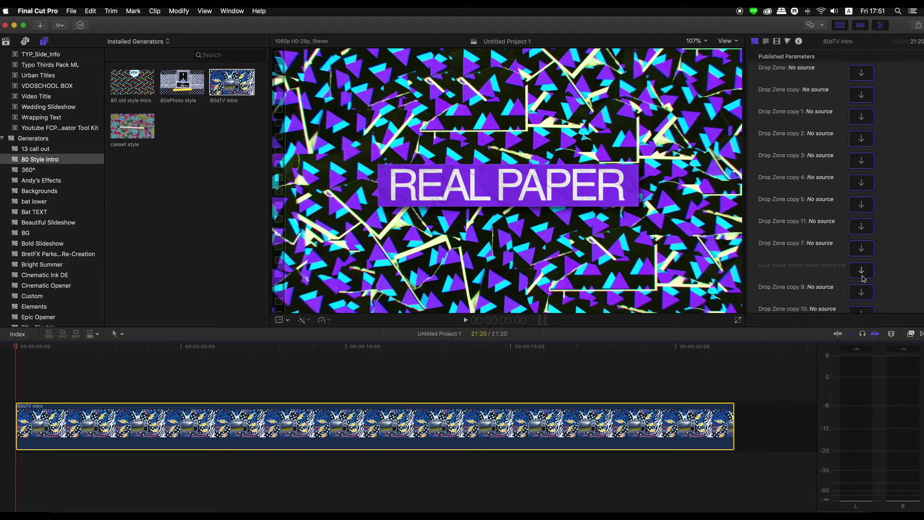
Replace the REAL PAPER title text with VDOSCHOOL
scroll(860, 212, "down", 5)
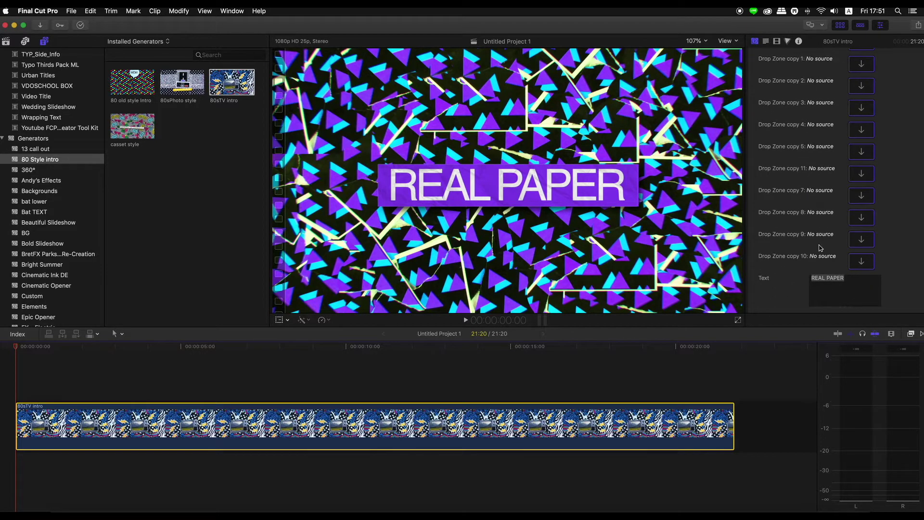
left_click(834, 284)
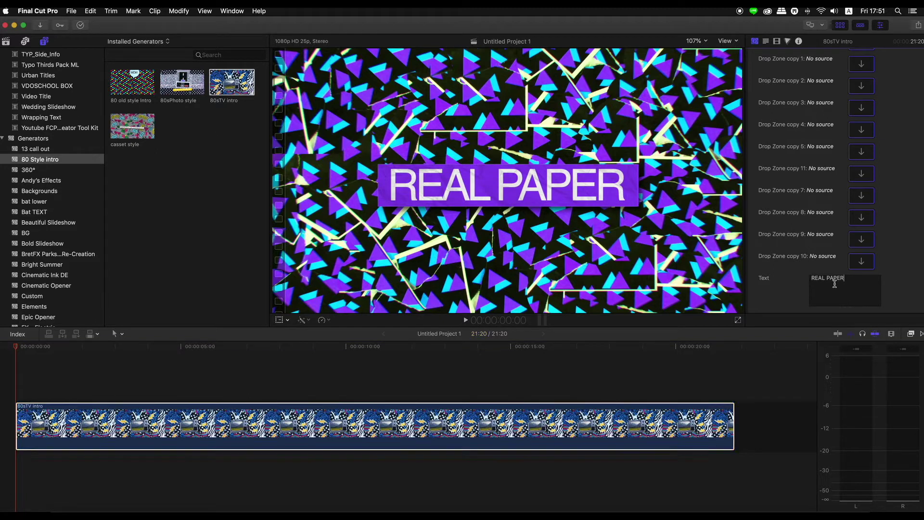
left_click_drag(857, 277, 799, 275)
type("VD")
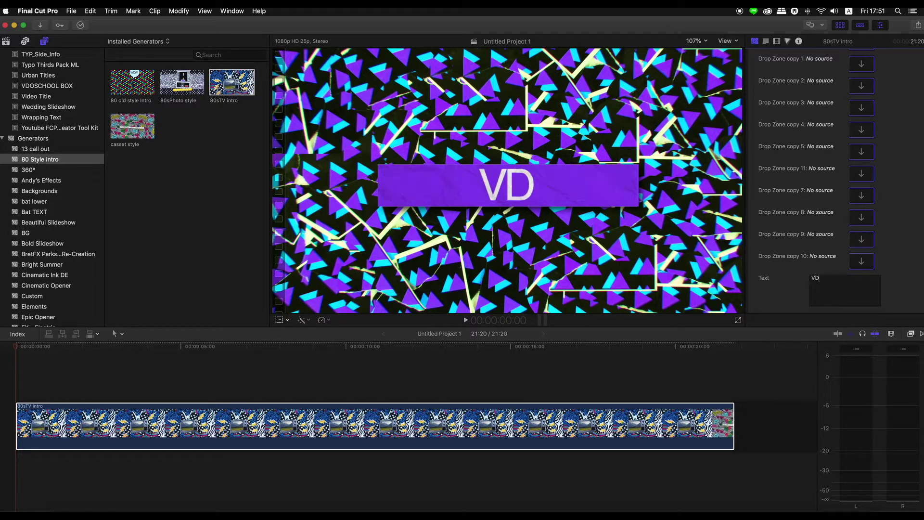
type("OSCHOOL")
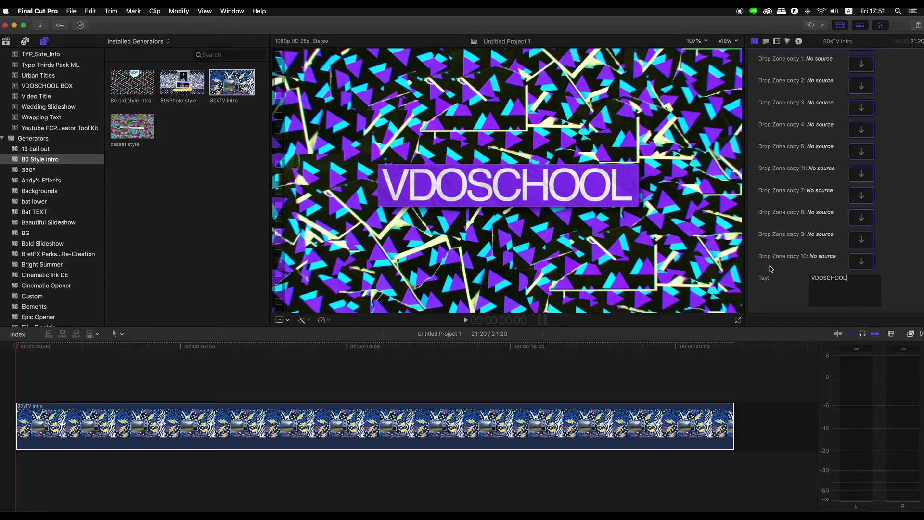
Make the title bar magenta and set the title font to Homeday
scroll(767, 261, "down", 5)
scroll(766, 261, "down", 1)
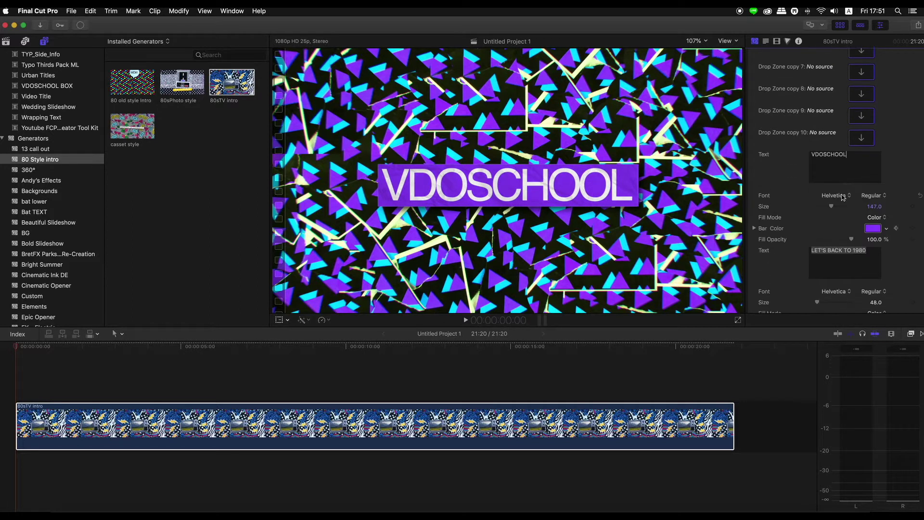
left_click(888, 231)
left_click(833, 243)
left_click(855, 264)
left_click(869, 283)
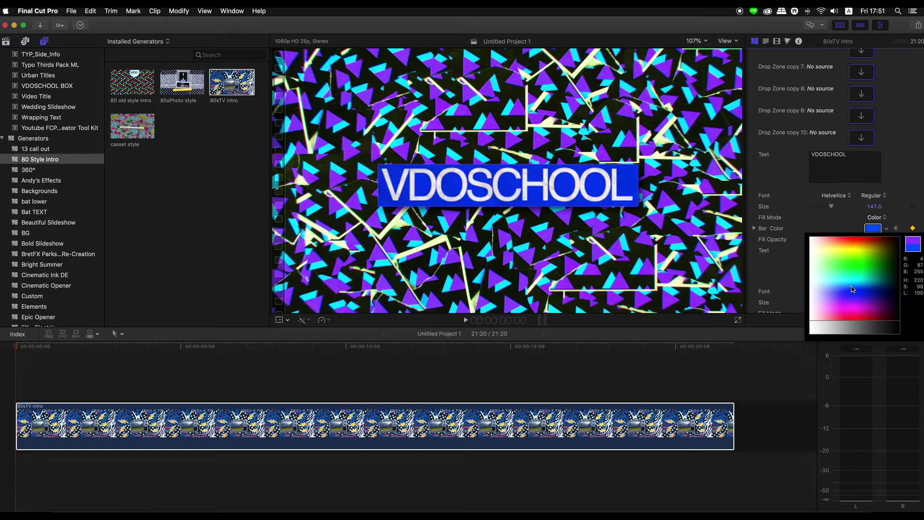
left_click_drag(869, 283, 861, 308)
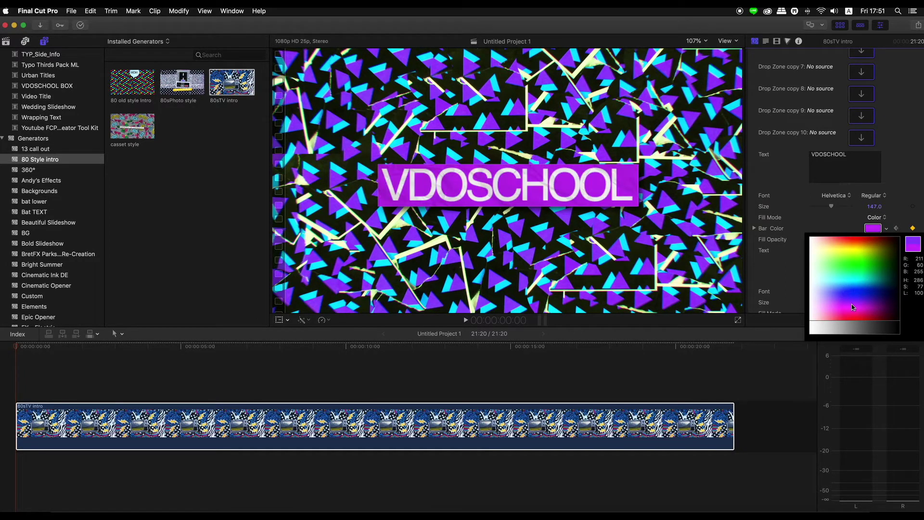
key("Escape")
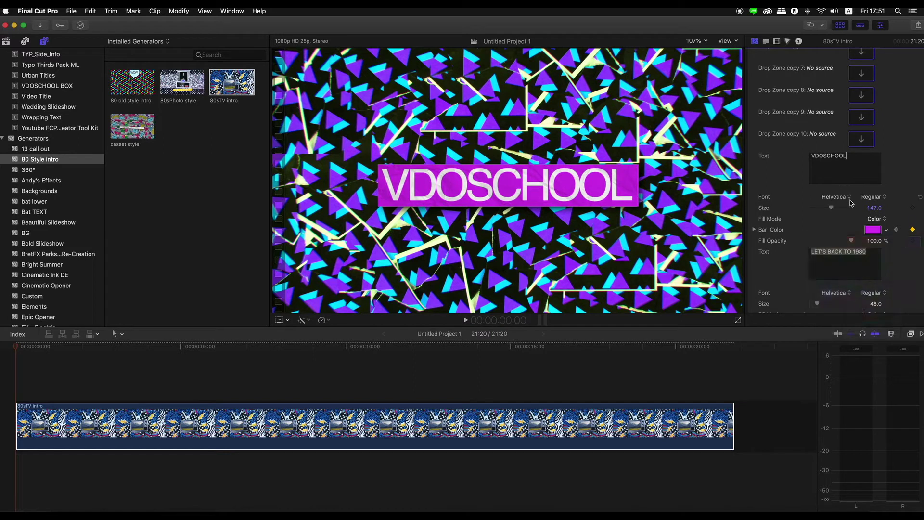
left_click(850, 199)
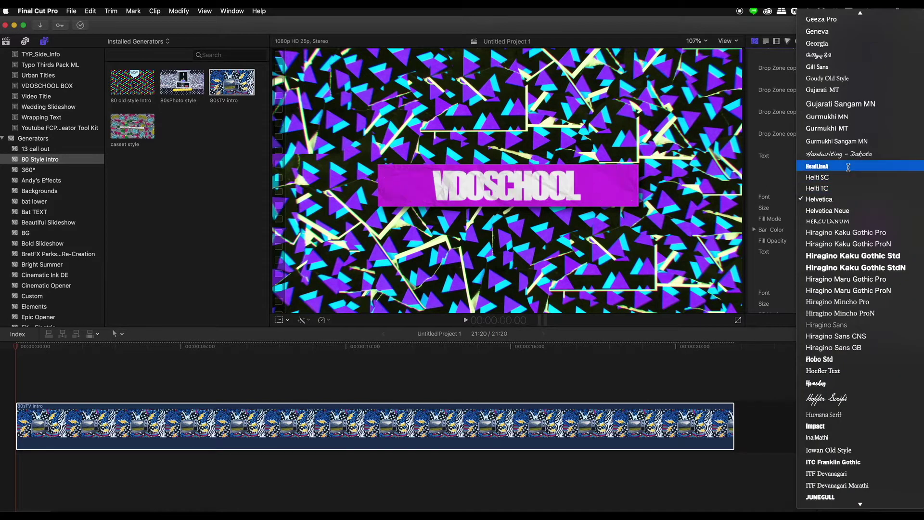
left_click(833, 381)
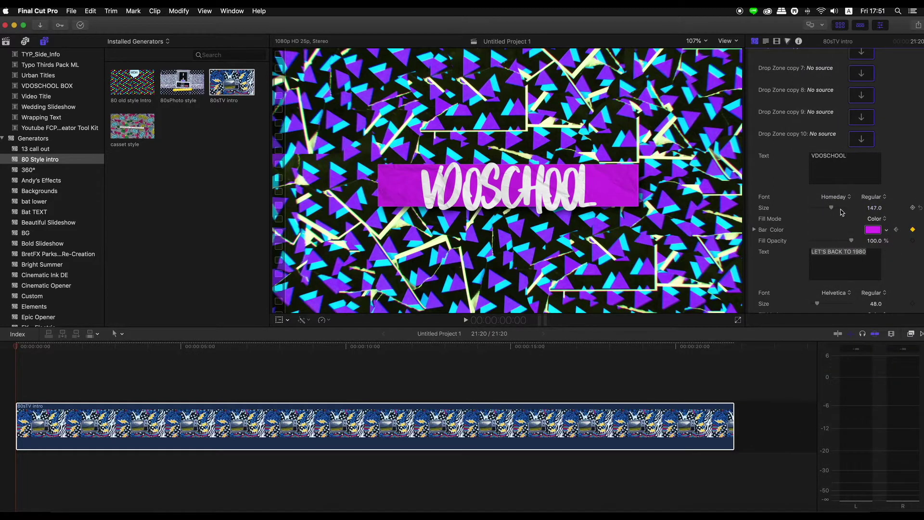
Set VDOSCHOOL to size 110 with 26.55% tracking, centre it on the bar, then scrub ahead
left_click_drag(832, 209, 828, 209)
left_click_drag(509, 189, 511, 190)
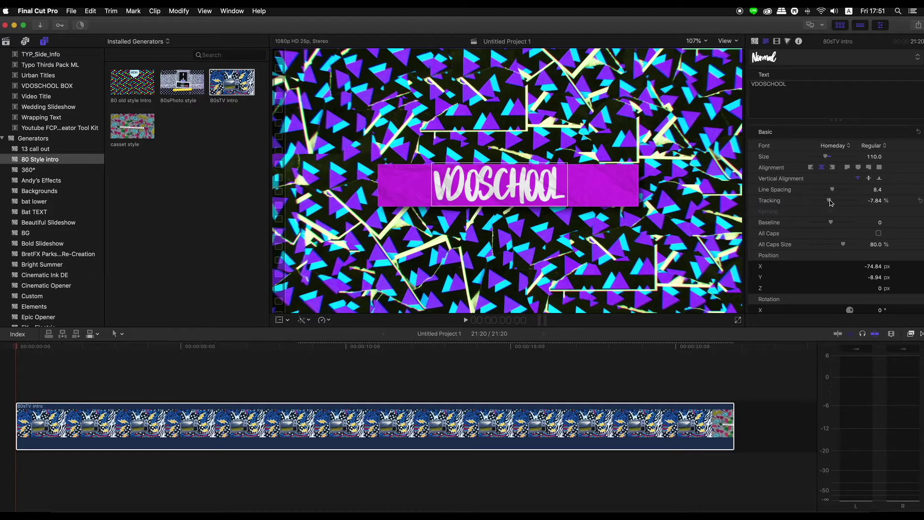
left_click_drag(830, 201, 837, 200)
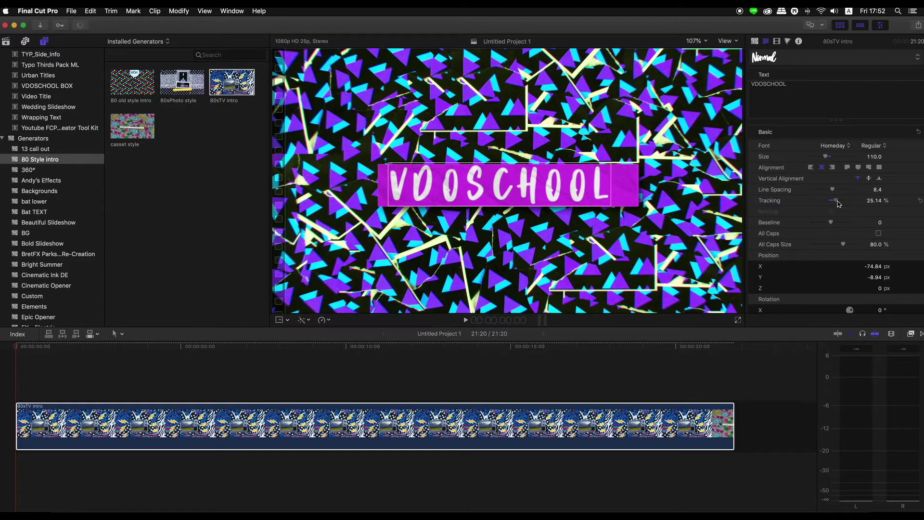
left_click_drag(524, 181, 531, 183)
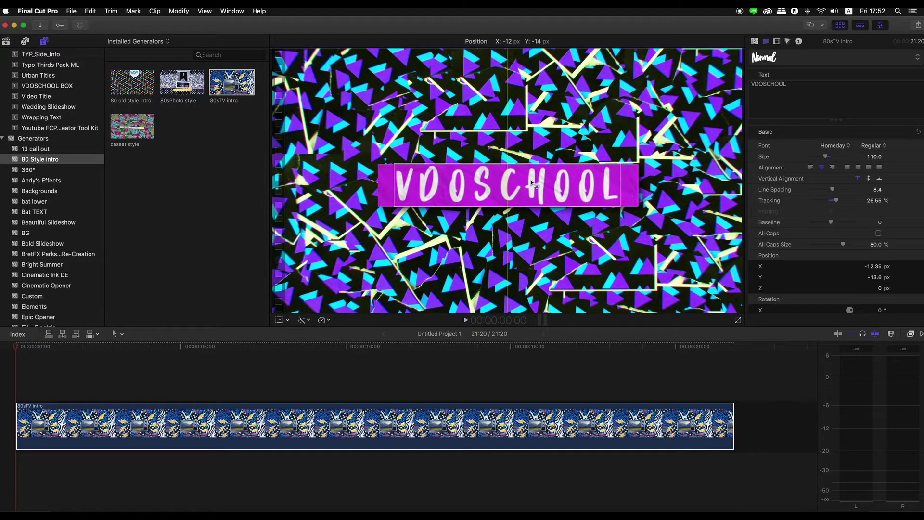
left_click(17, 347)
left_click_drag(16, 348, 133, 354)
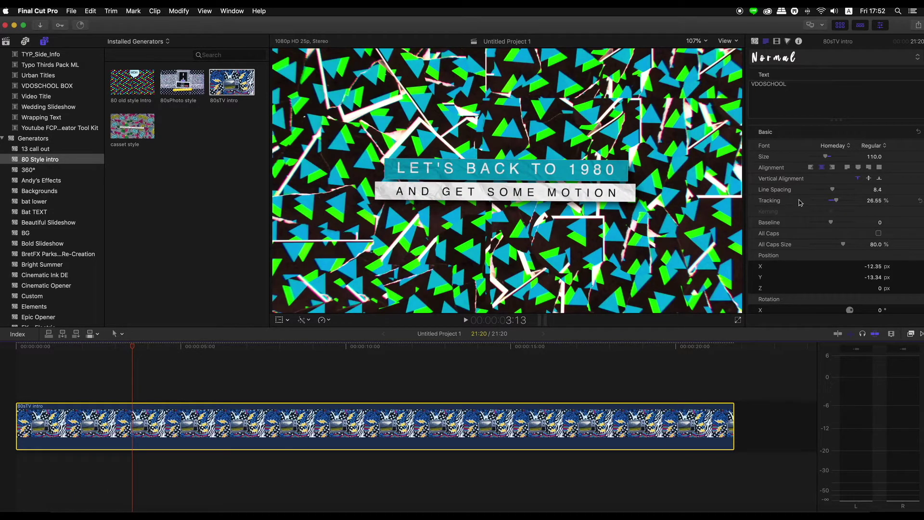
Change the LET'S BACK TO 1980 line to LET'S BACK TO 1981
left_click(755, 42)
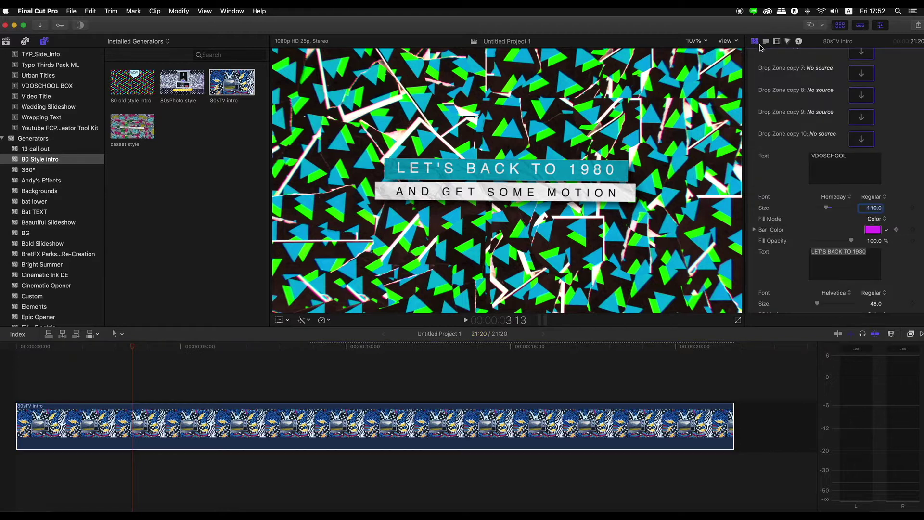
scroll(794, 219, "down", 5)
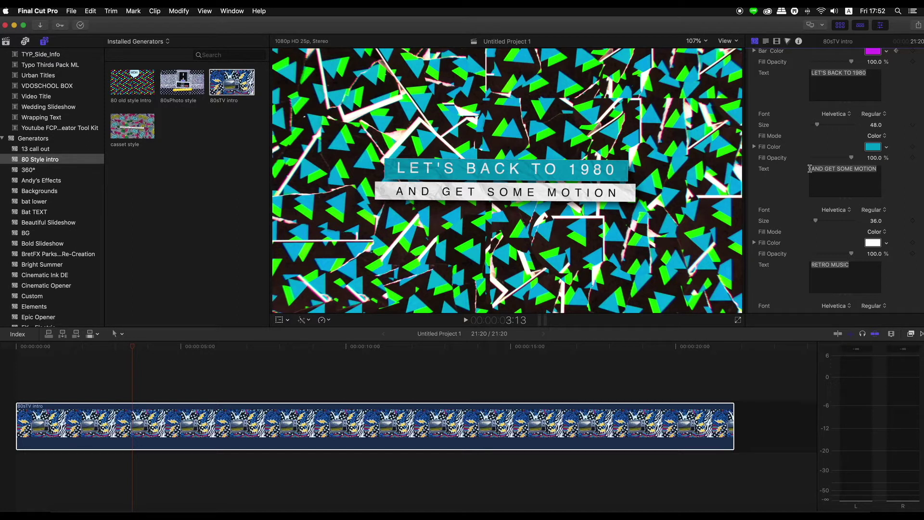
left_click(834, 75)
key("BackSpace")
type("1")
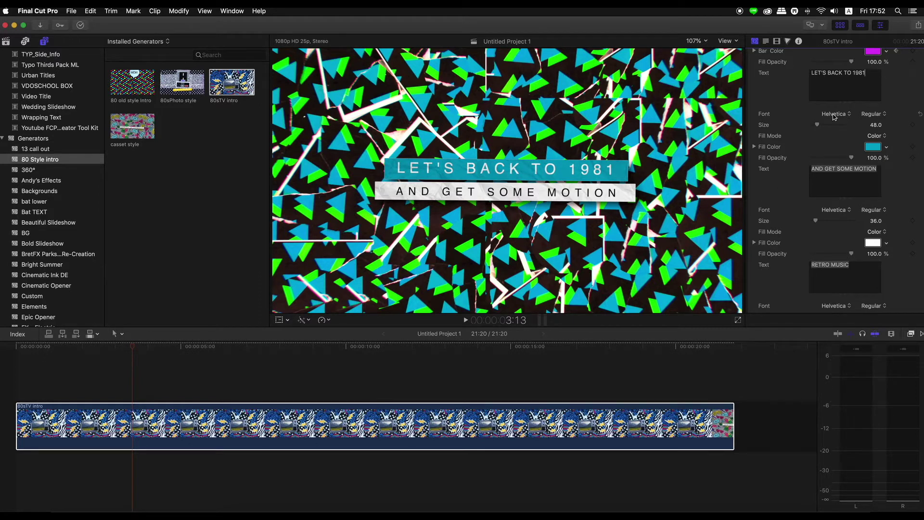
Set the first line to Heiti SC and AND GET SOME MOTION to Hiragino Kaku Gothic W8
left_click(834, 114)
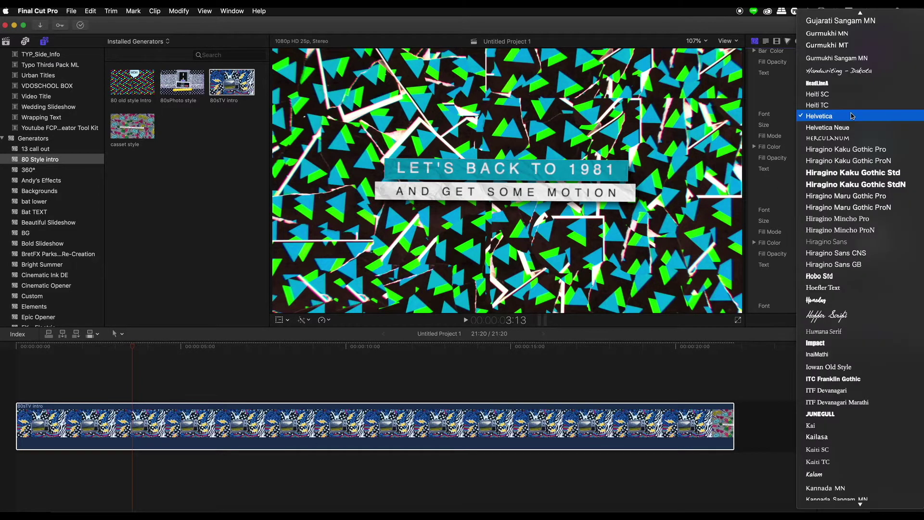
left_click(834, 94)
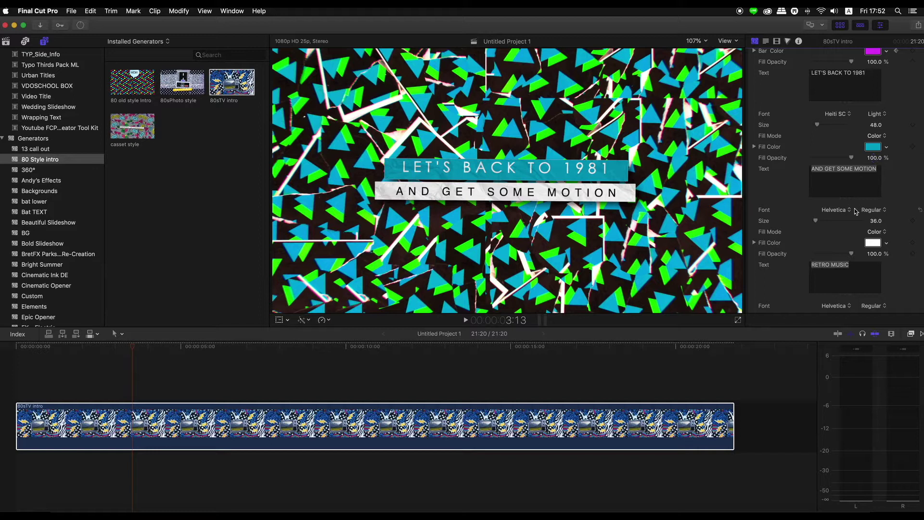
left_click(850, 210)
left_click(829, 269)
scroll(786, 246, "down", 5)
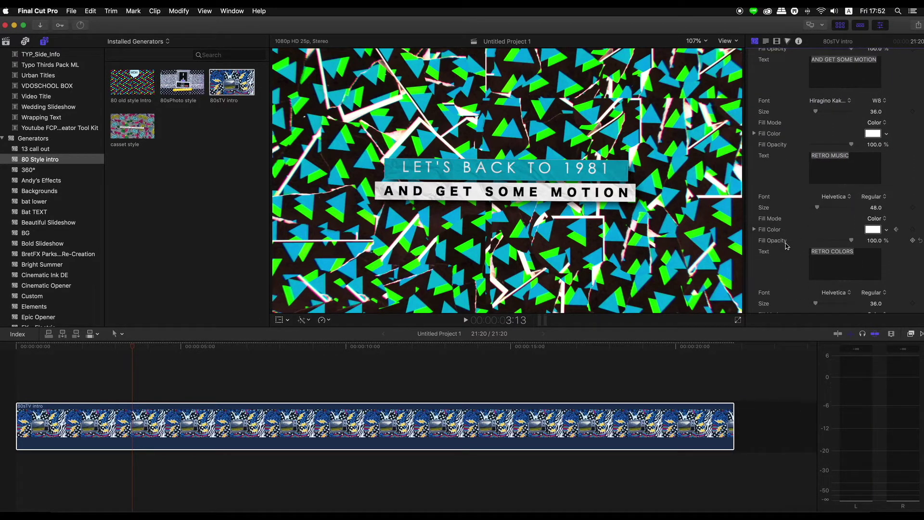
scroll(786, 246, "down", 2)
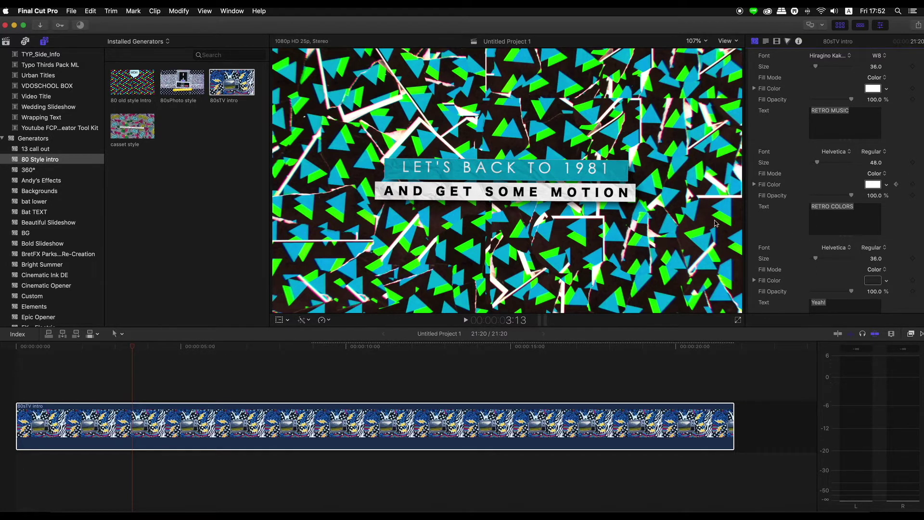
Try a red-orange fill for RETRO MUSIC and turn the AND GET SOME MOTION bar yellow
left_click(888, 187)
left_click(864, 200)
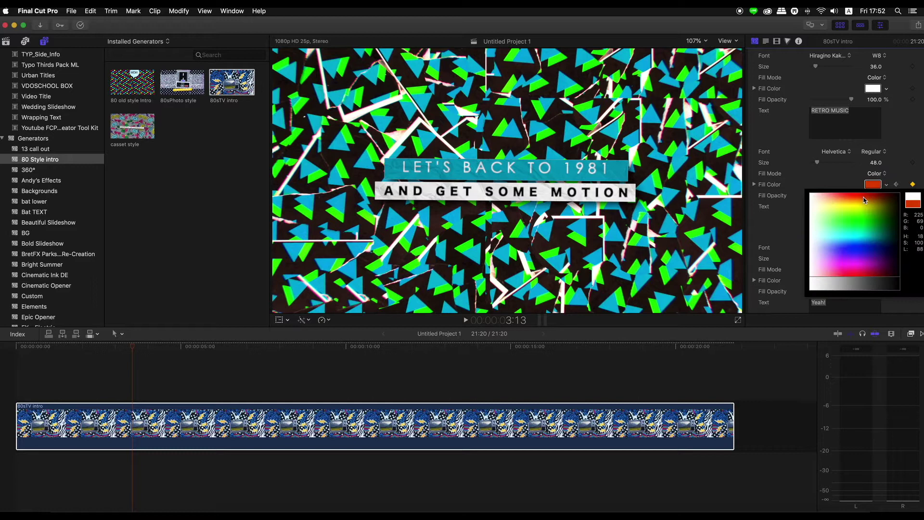
left_click(886, 88)
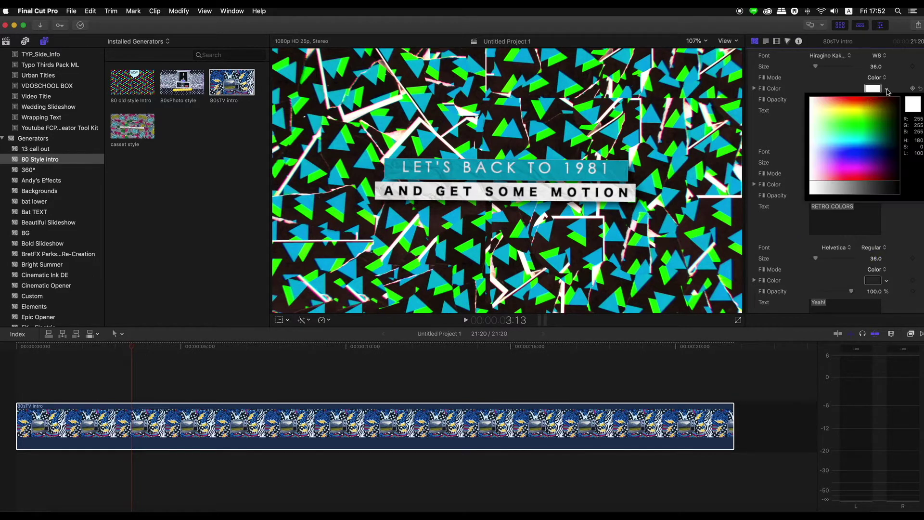
left_click(852, 109)
left_click(846, 109)
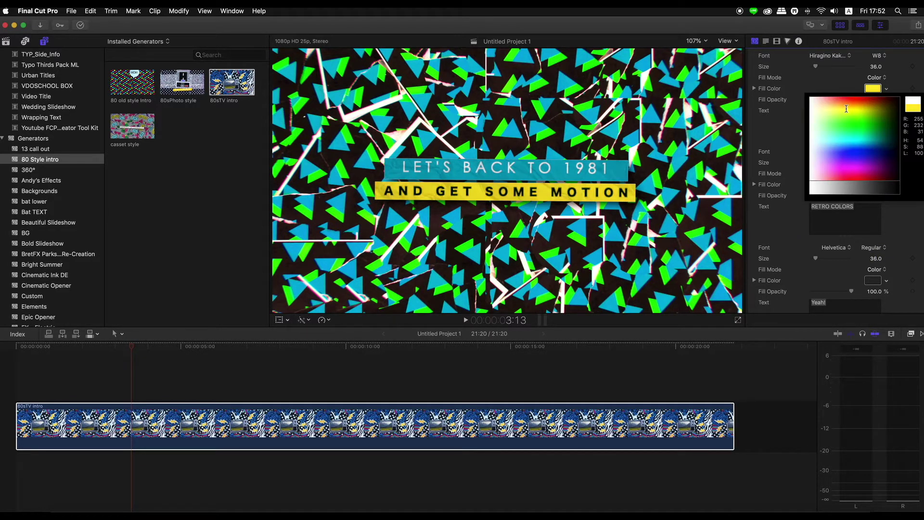
left_click(525, 239)
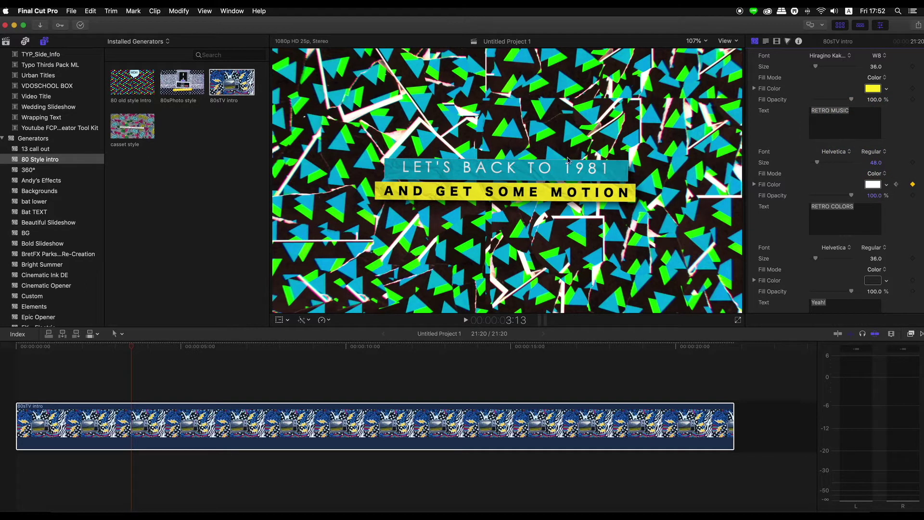
Make the LET'S BACK TO 1981 bar magenta and move the playhead later in the intro
scroll(810, 134, "up", 7)
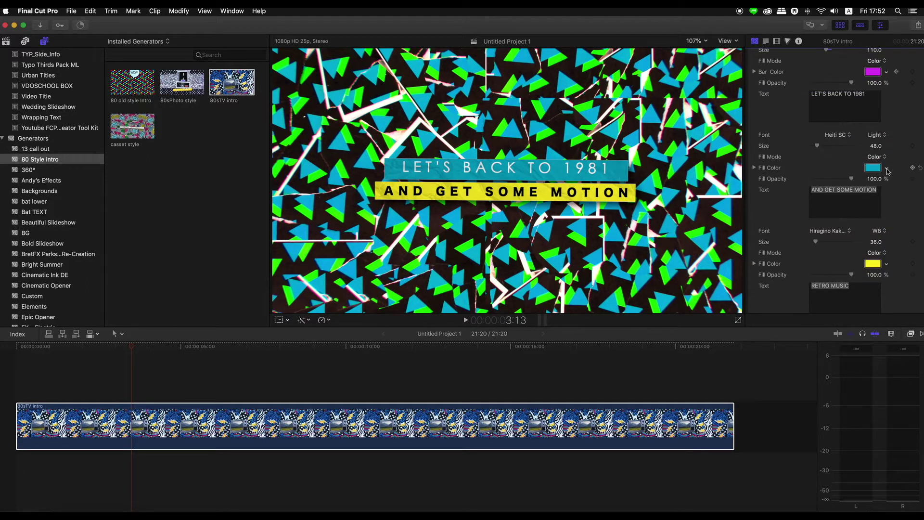
left_click(886, 169)
left_click(850, 223)
left_click_drag(850, 223, 842, 248)
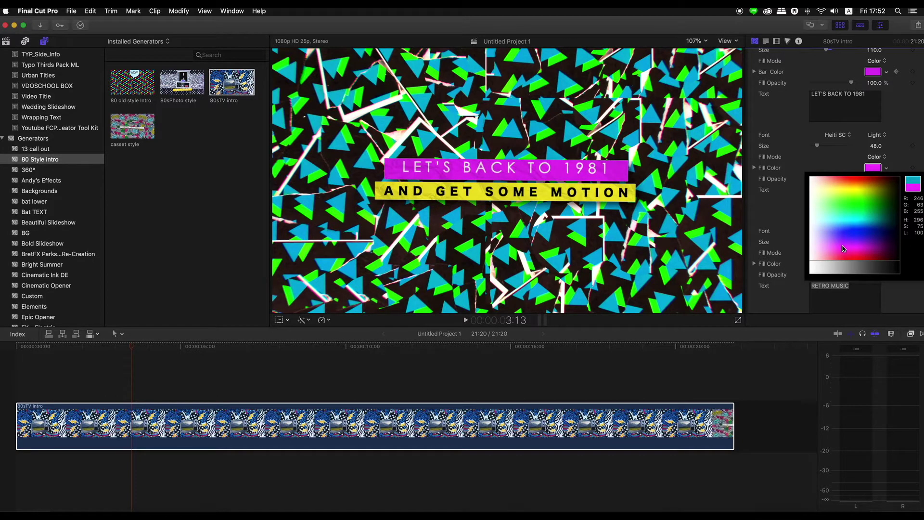
left_click(711, 300)
left_click_drag(133, 348, 289, 355)
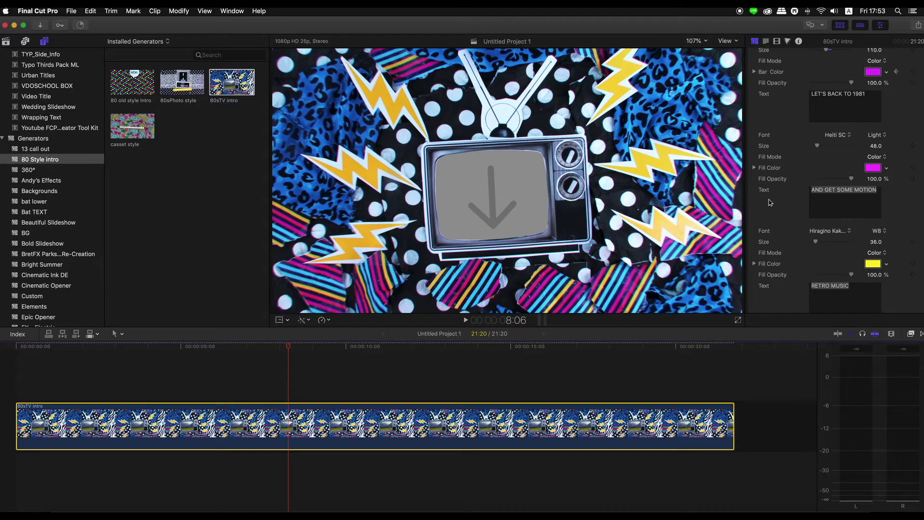
Fill the first drop zones with the castle, world map and mountain landscape photos
scroll(770, 202, "up", 15)
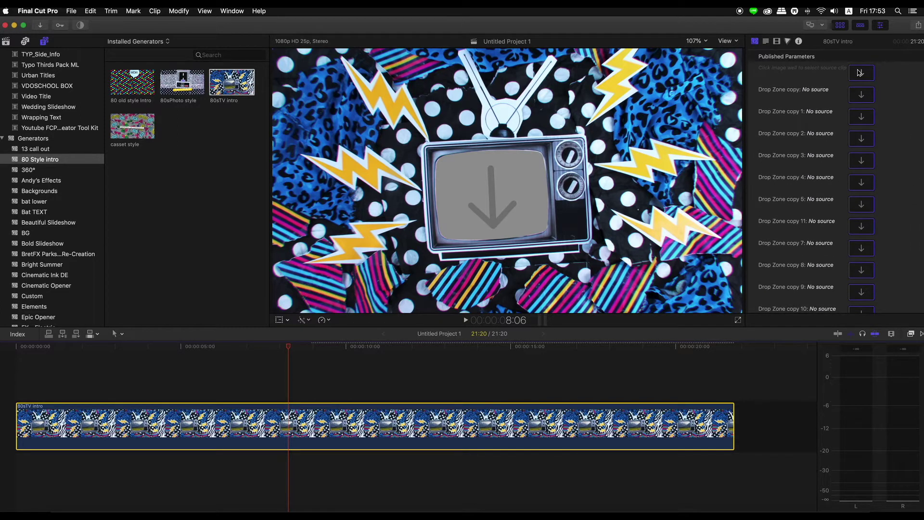
left_click(861, 75)
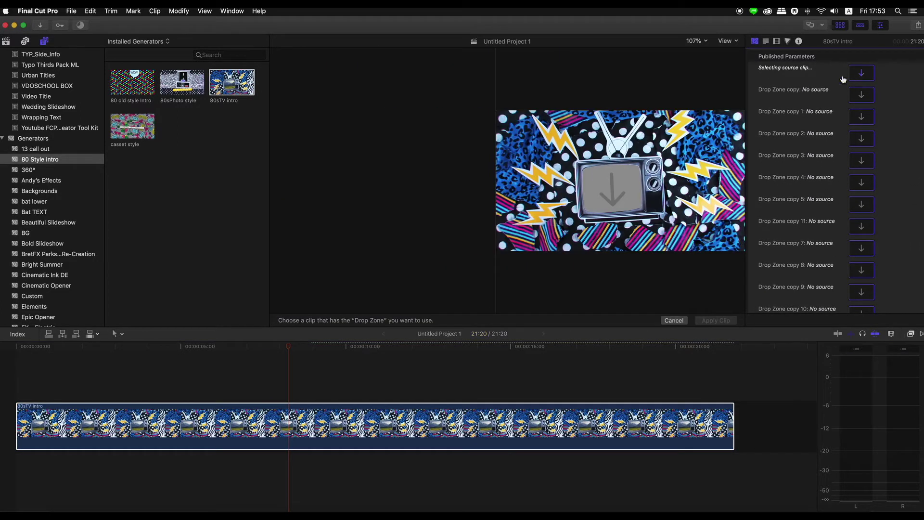
left_click(5, 43)
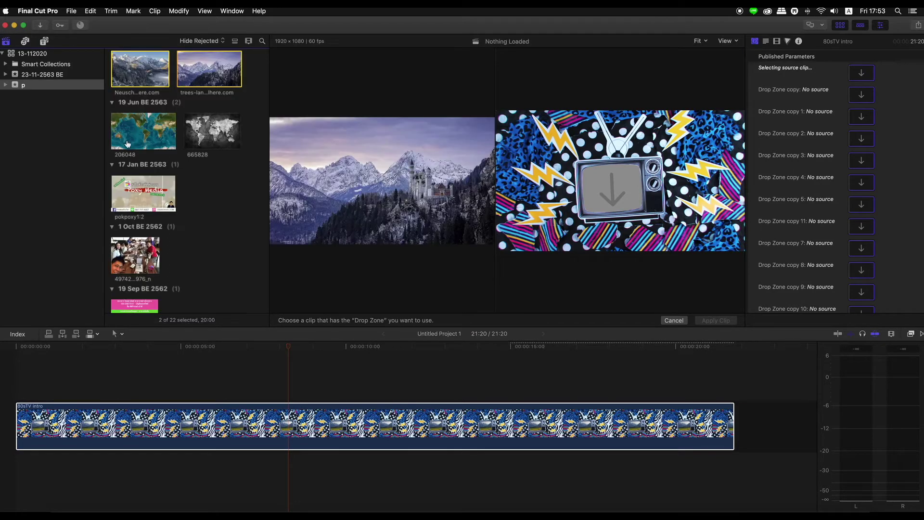
left_click(130, 71)
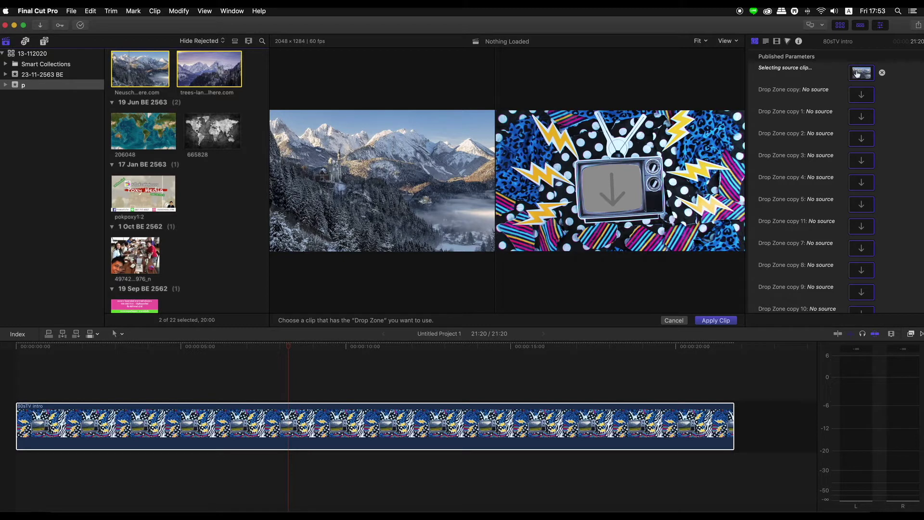
left_click(861, 96)
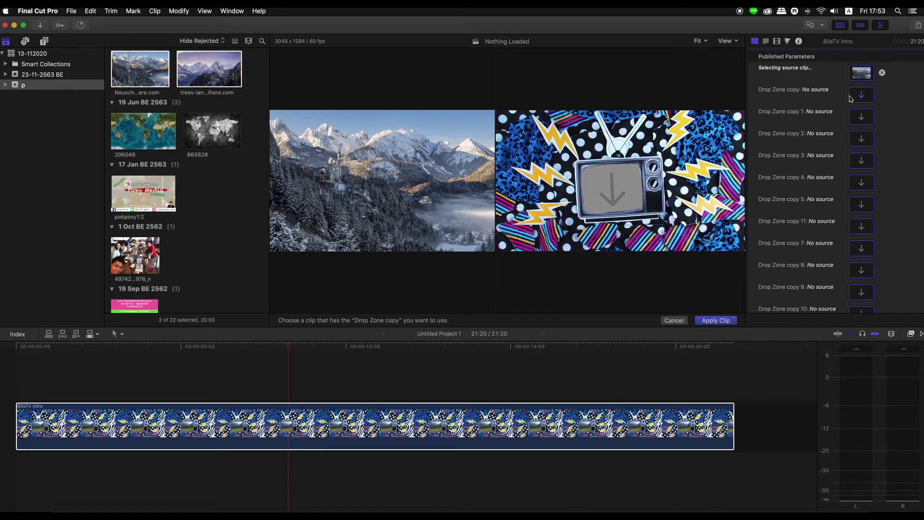
left_click(142, 133)
left_click(857, 122)
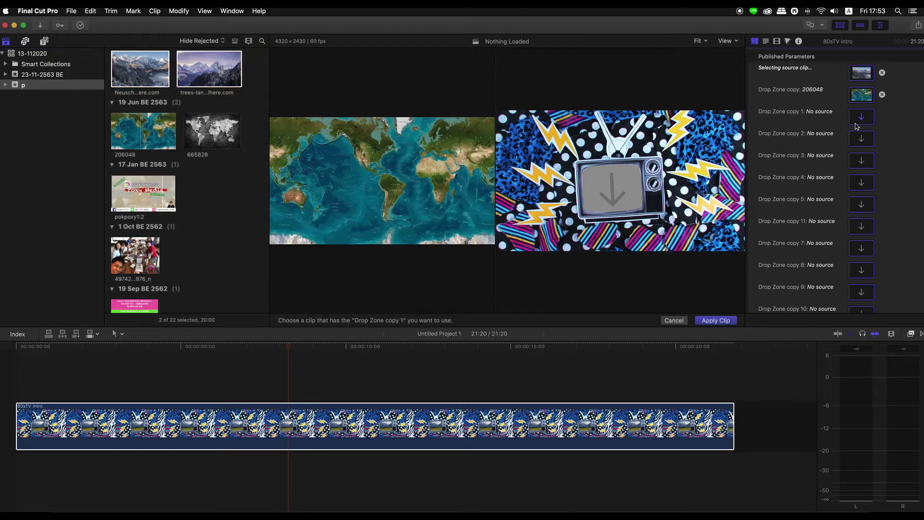
left_click(226, 81)
left_click(861, 141)
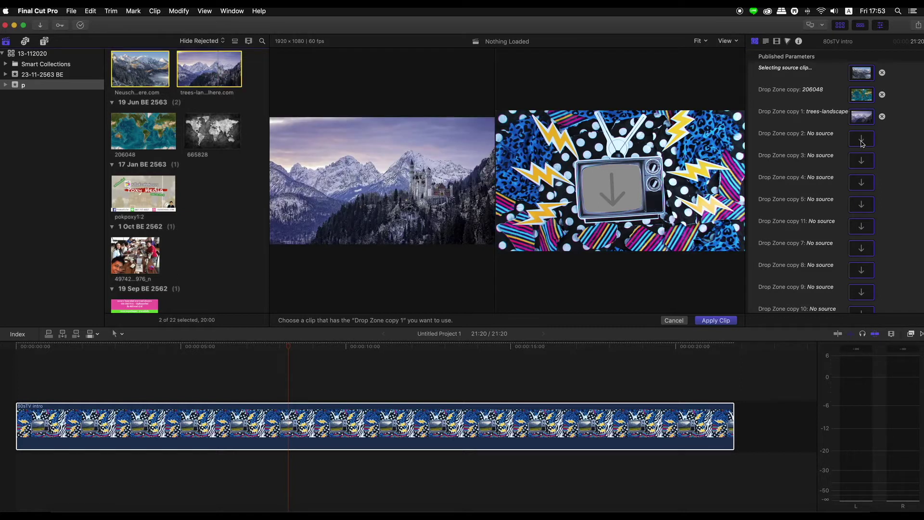
Fill Drop Zone copies 2–4 with BMFJ6712, IMG_9087 and DSC_0554
scroll(178, 259, "down", 5)
scroll(178, 259, "down", 5)
scroll(175, 262, "down", 5)
scroll(159, 217, "down", 4)
left_click(147, 172)
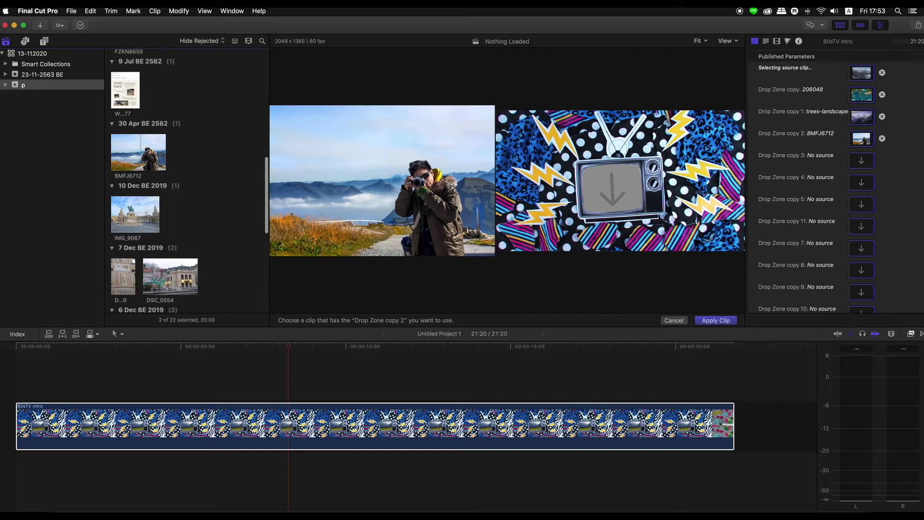
left_click(861, 164)
left_click(135, 214)
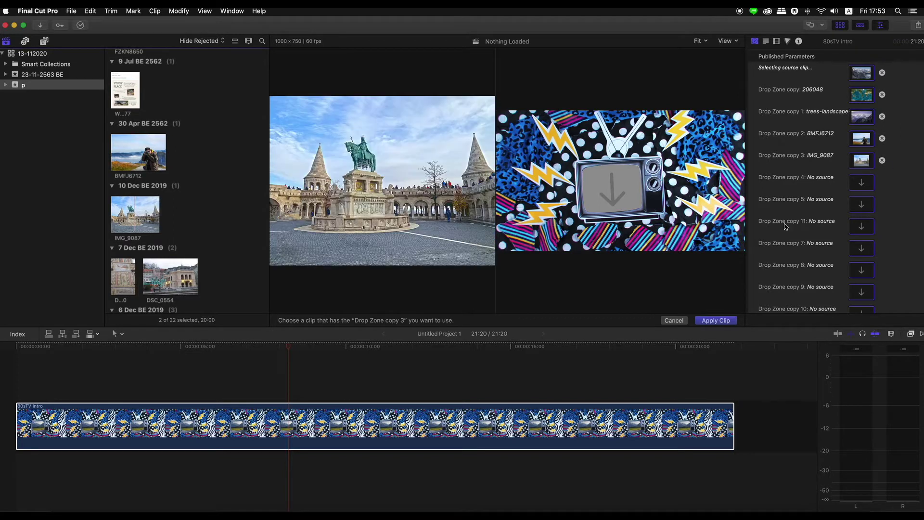
left_click(861, 182)
left_click(166, 276)
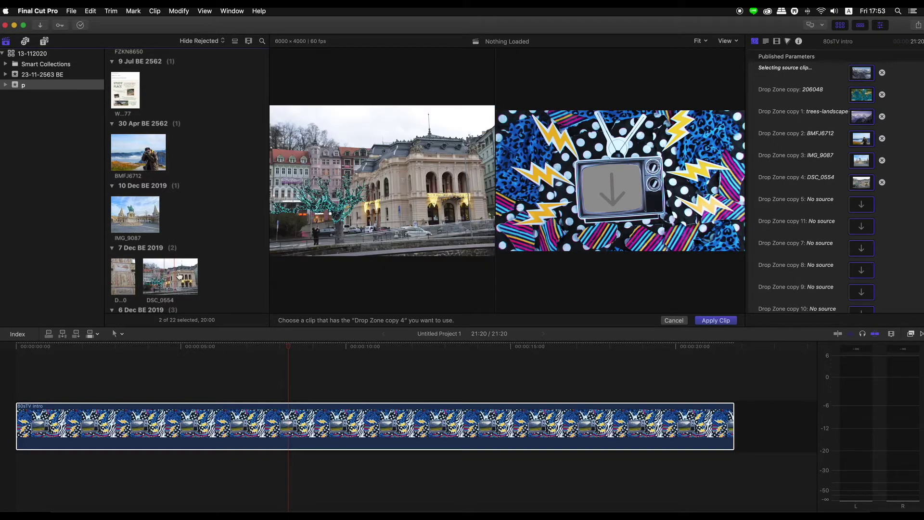
left_click(861, 182)
Fill further drop zones with DSC_0346, DSC_0385, DSC_0391 and DSC_0018
scroll(200, 203, "down", 5)
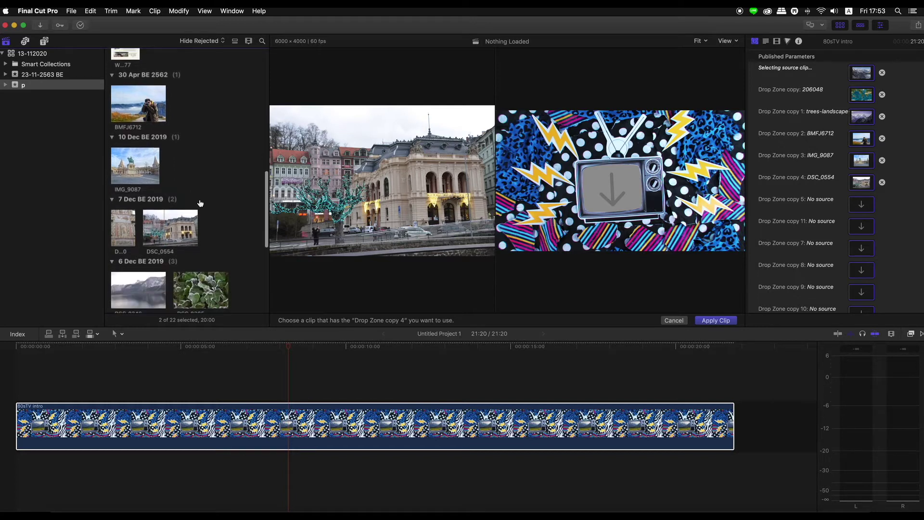
left_click(865, 206)
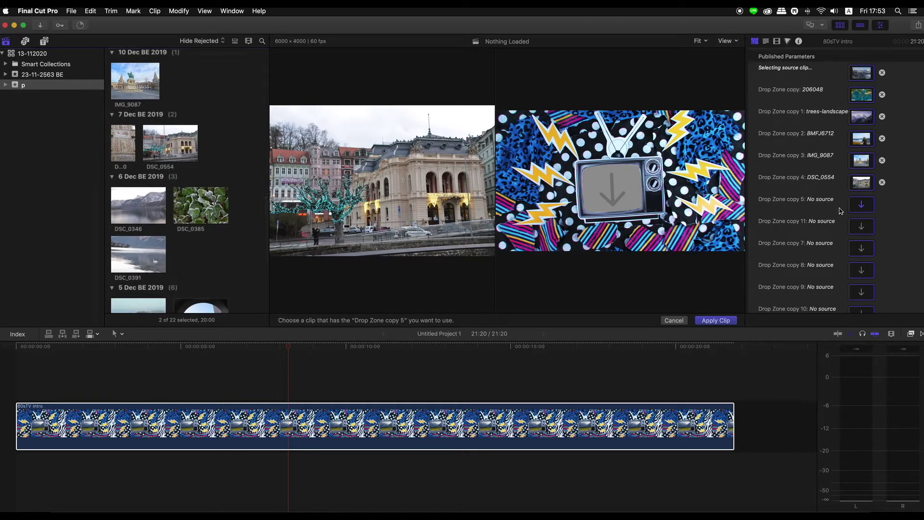
left_click(123, 210)
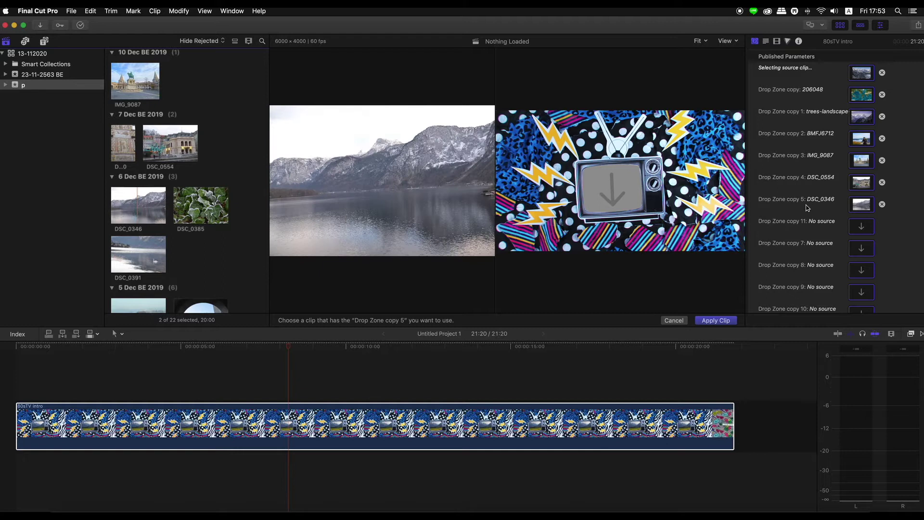
left_click(866, 231)
left_click(210, 209)
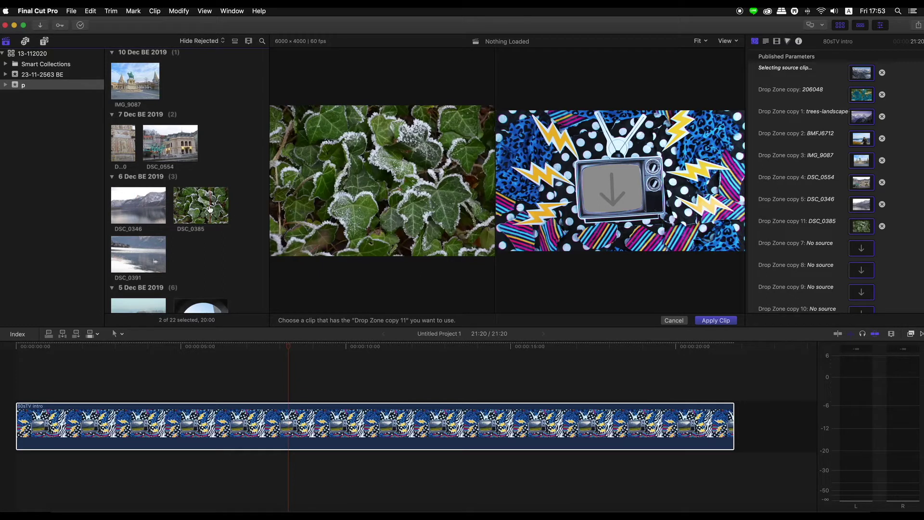
left_click(861, 248)
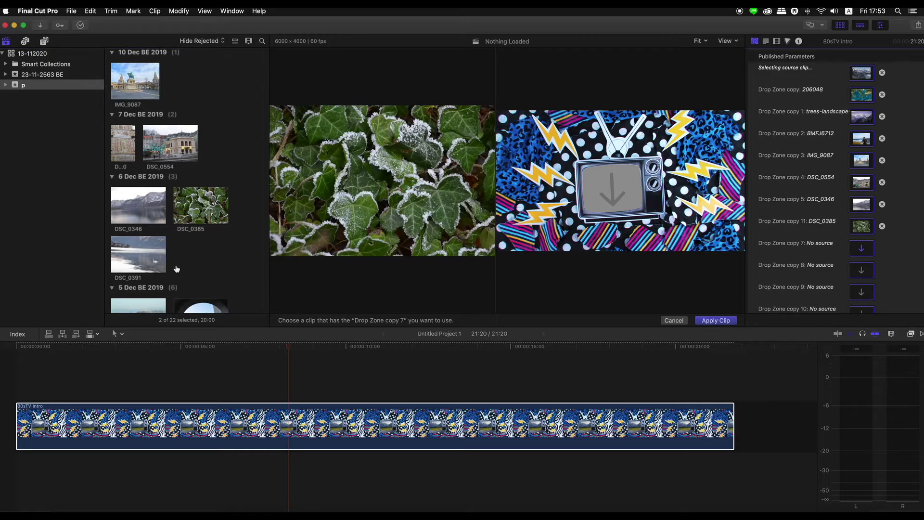
left_click(149, 263)
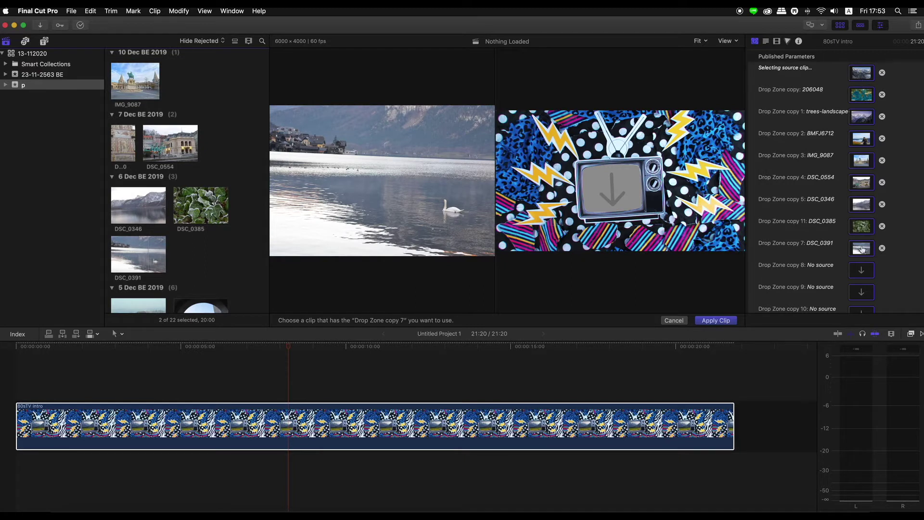
scroll(204, 231, "down", 5)
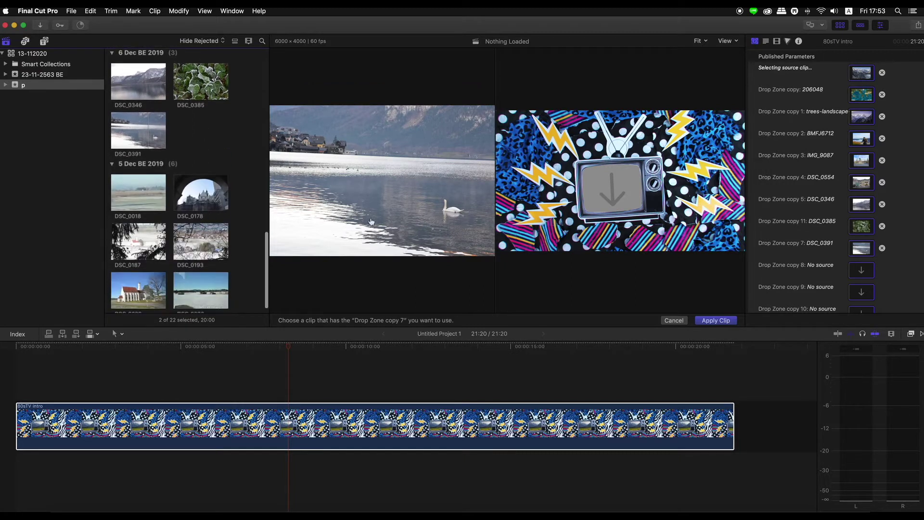
left_click(861, 270)
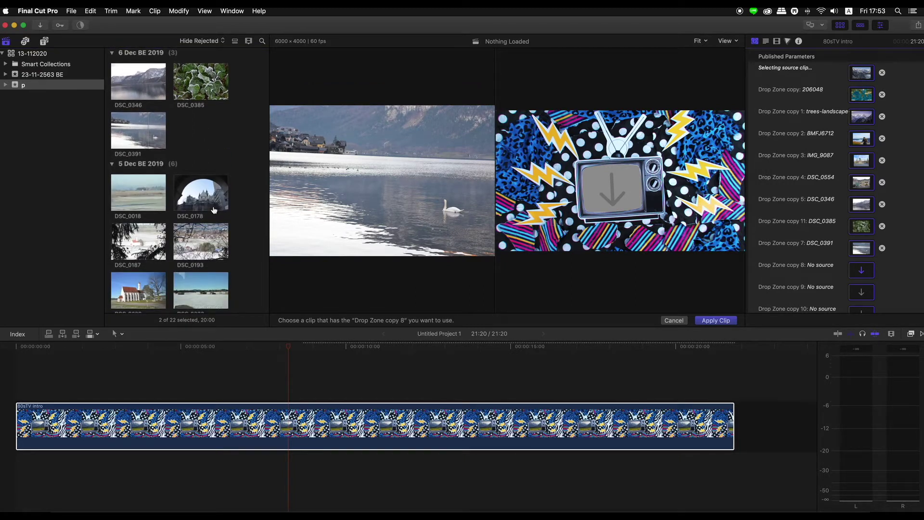
left_click(137, 198)
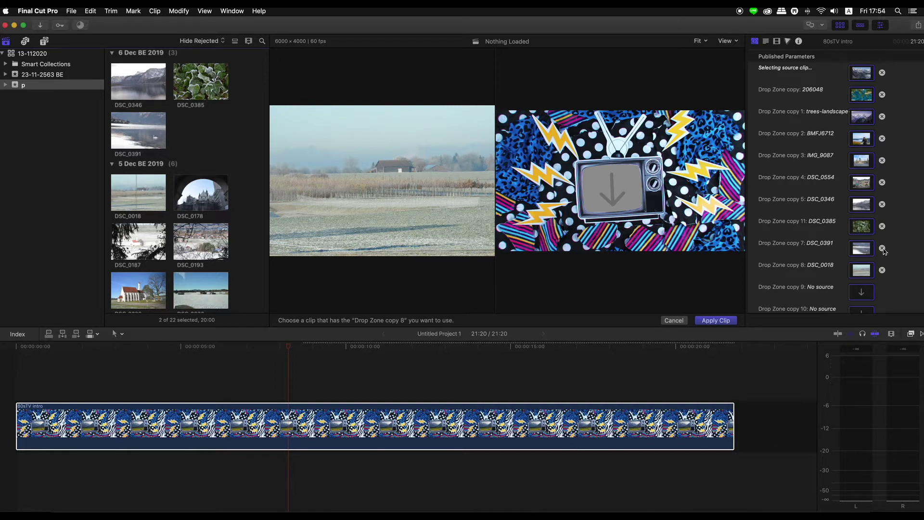
Replace copy 7 with DSC_0193, and fill copies 9 and 10 with DSC_0226 and DSC_0178
left_click(883, 249)
left_click(863, 249)
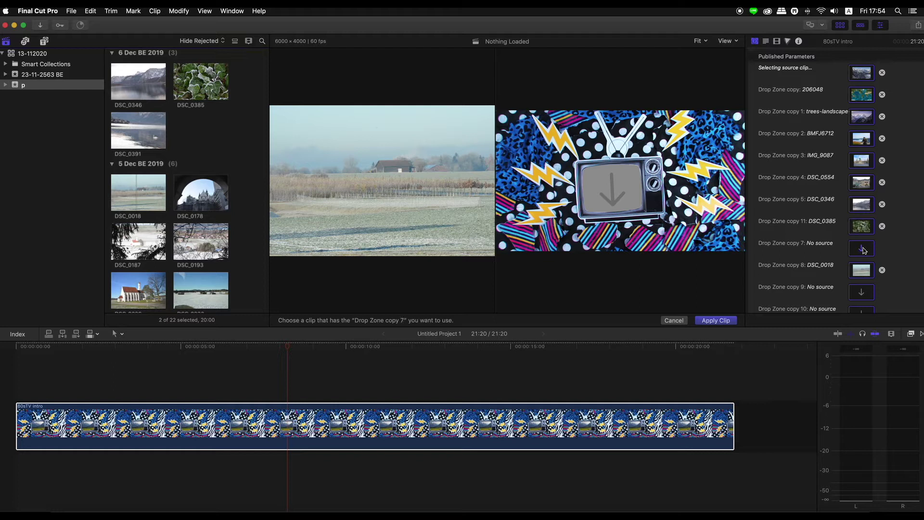
left_click(206, 240)
scroll(891, 287, "down", 5)
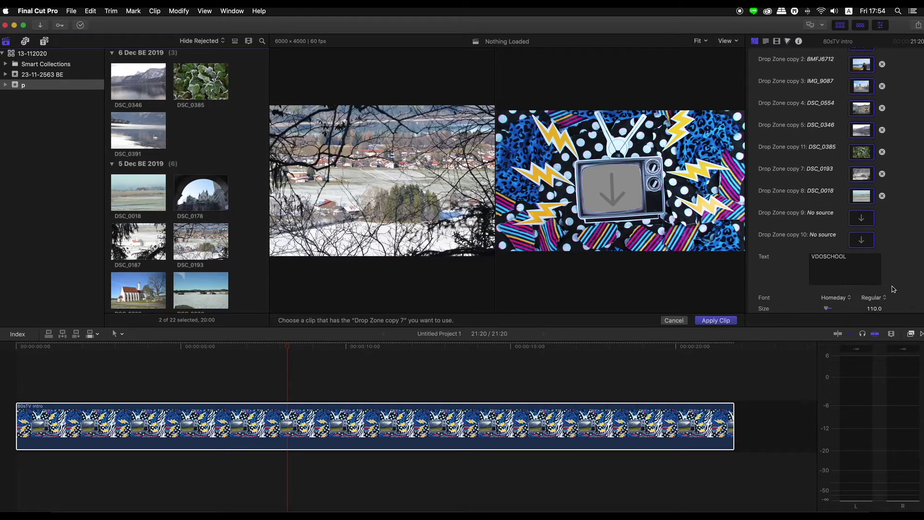
left_click(865, 172)
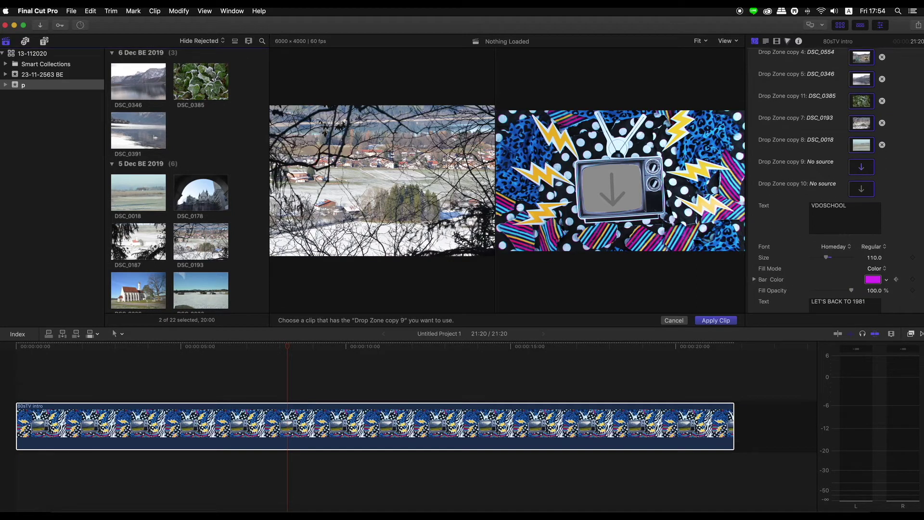
left_click(135, 292)
left_click(864, 188)
scroll(195, 224, "down", 2)
left_click(195, 222)
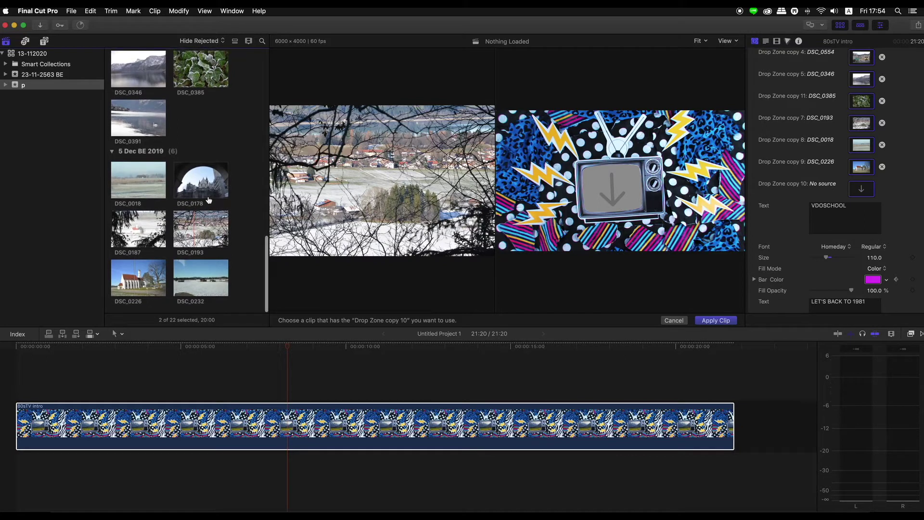
left_click(209, 200)
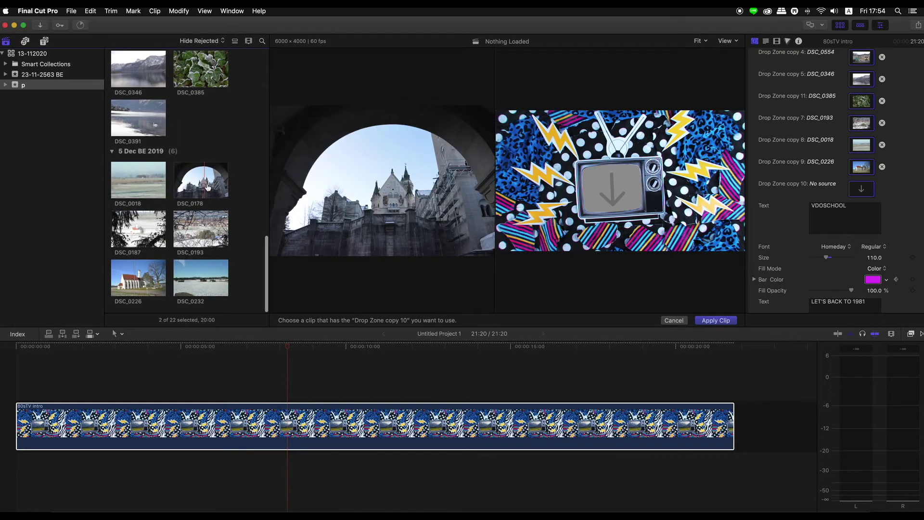
Apply the drop zone photos, play the intro to check them, and reselect the clip
left_click(715, 321)
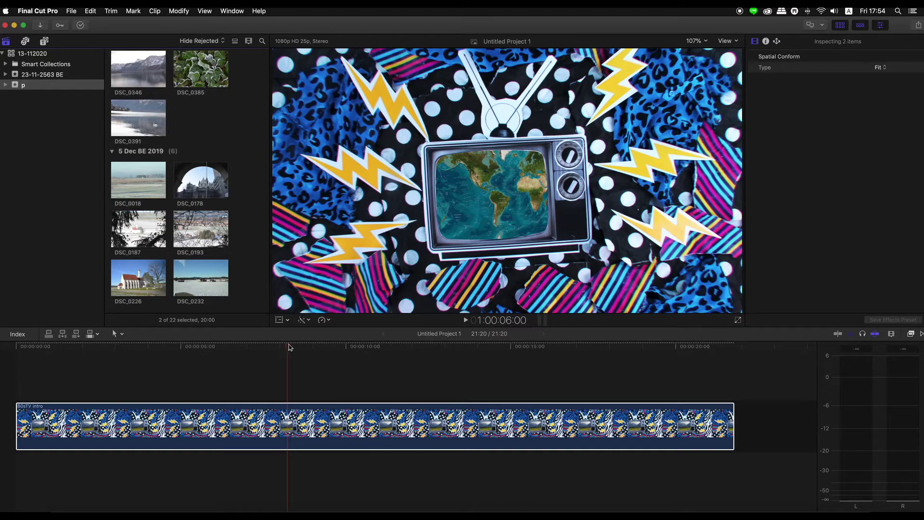
key("space")
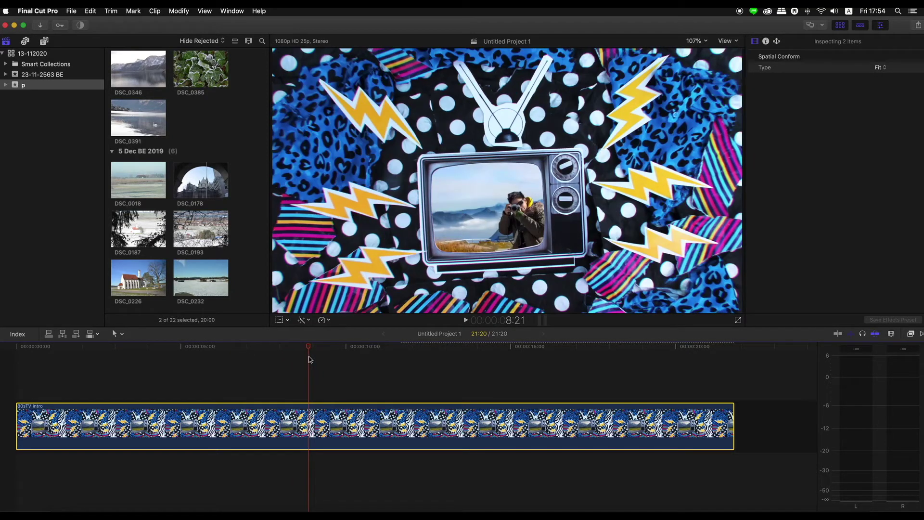
left_click(412, 362)
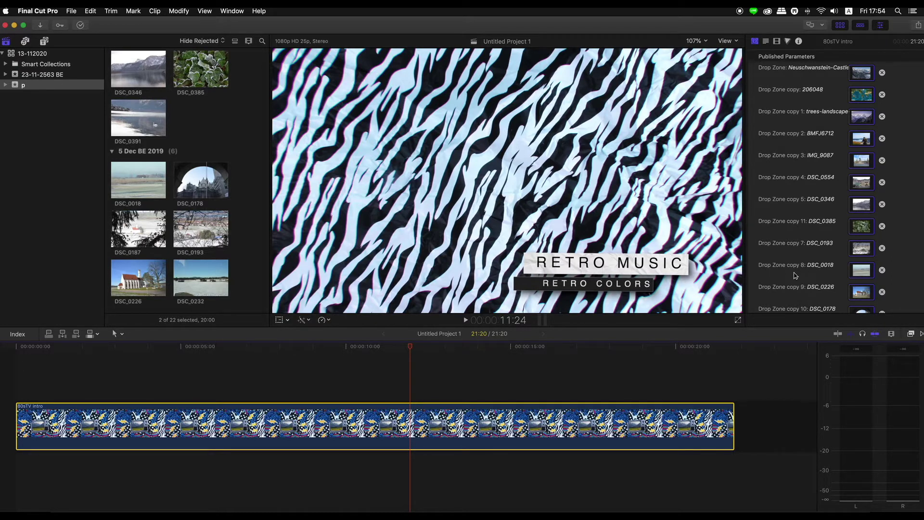
Give the second text Hiragino Kaku Gothic at size 41 and make the RETRO MUSIC box yellow
scroll(788, 239, "down", 15)
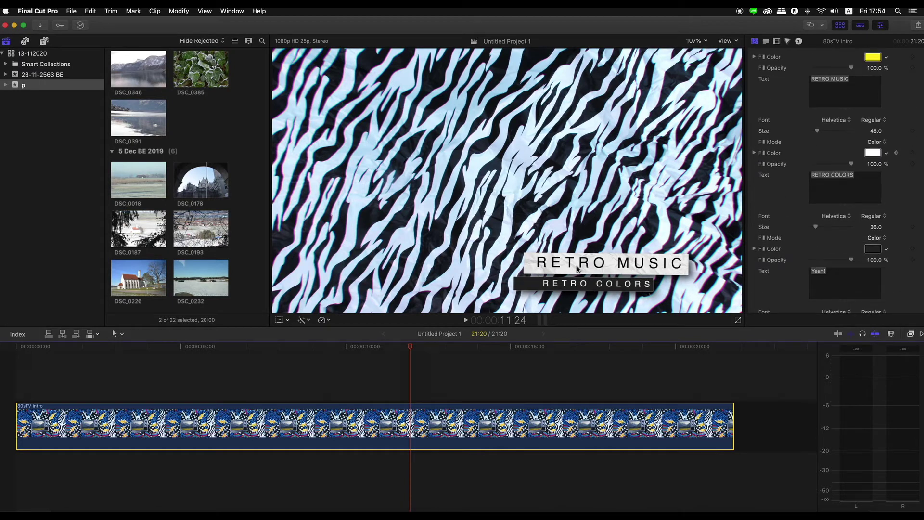
scroll(778, 185, "up", 1)
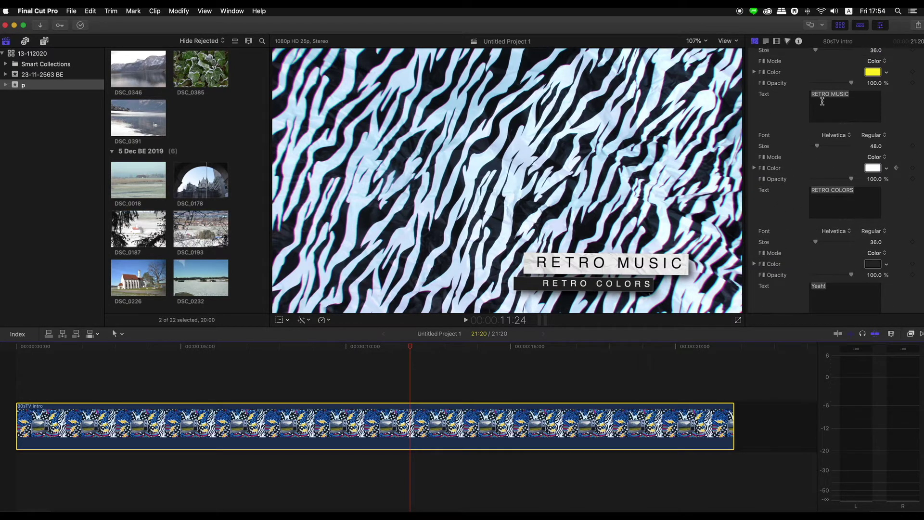
left_click(848, 137)
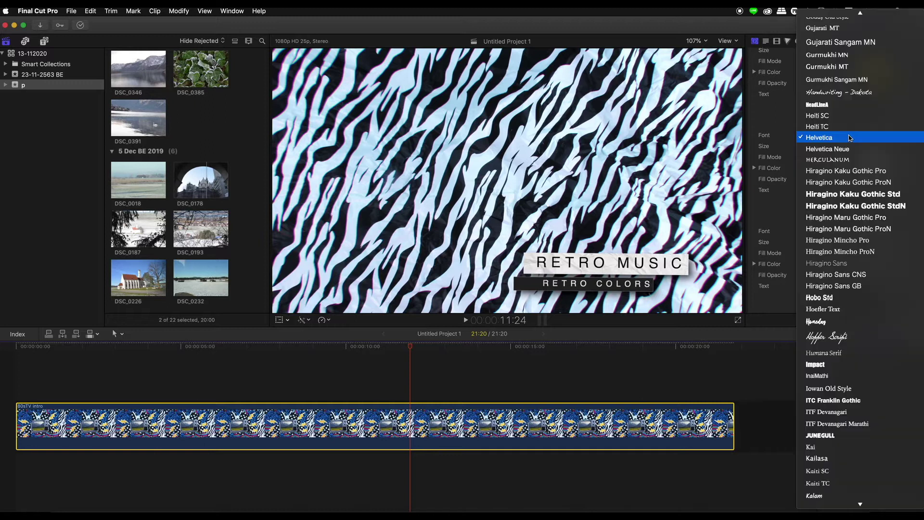
left_click(851, 193)
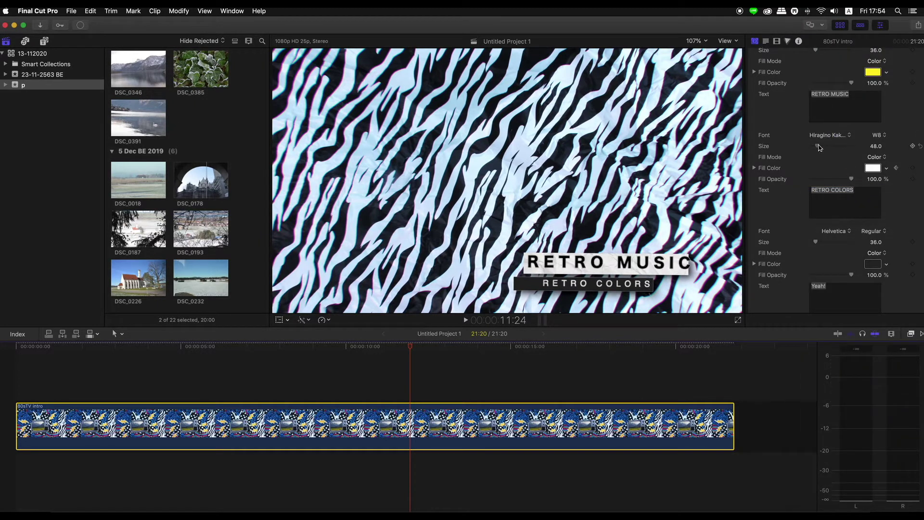
left_click_drag(820, 147, 818, 148)
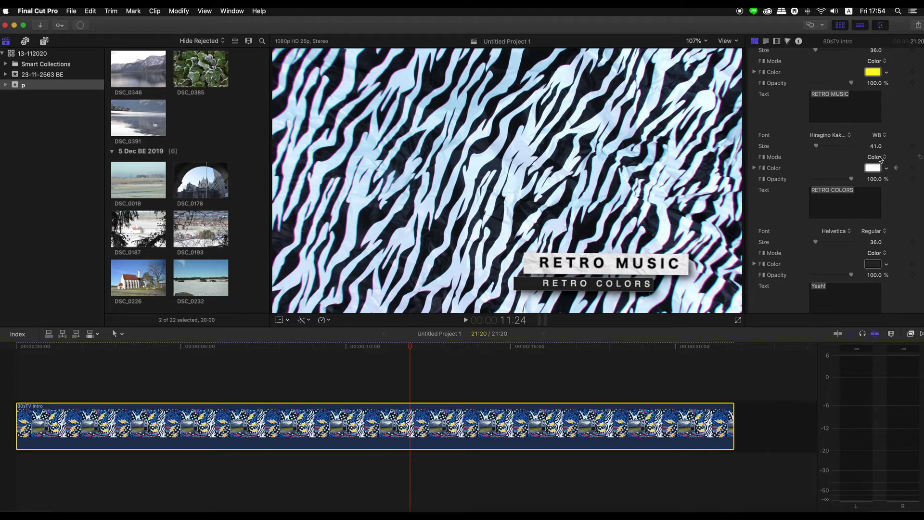
left_click(887, 168)
left_click(869, 183)
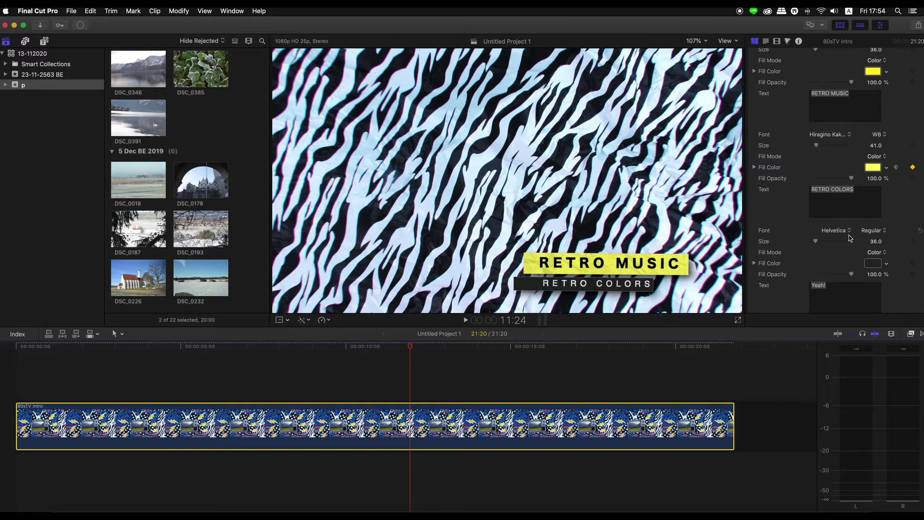
Set the third text to Helvetica Neue and make the RETRO COLORS box red
left_click(850, 232)
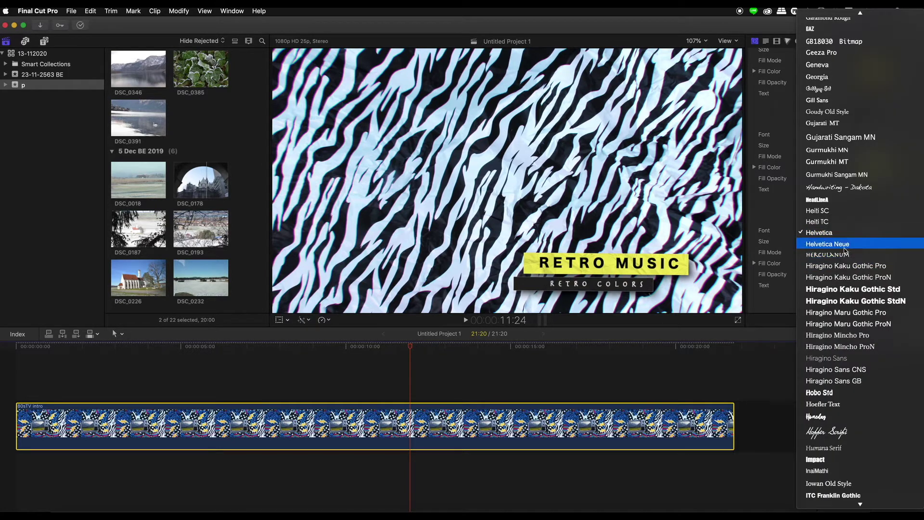
left_click(846, 244)
scroll(881, 231, "down", 2)
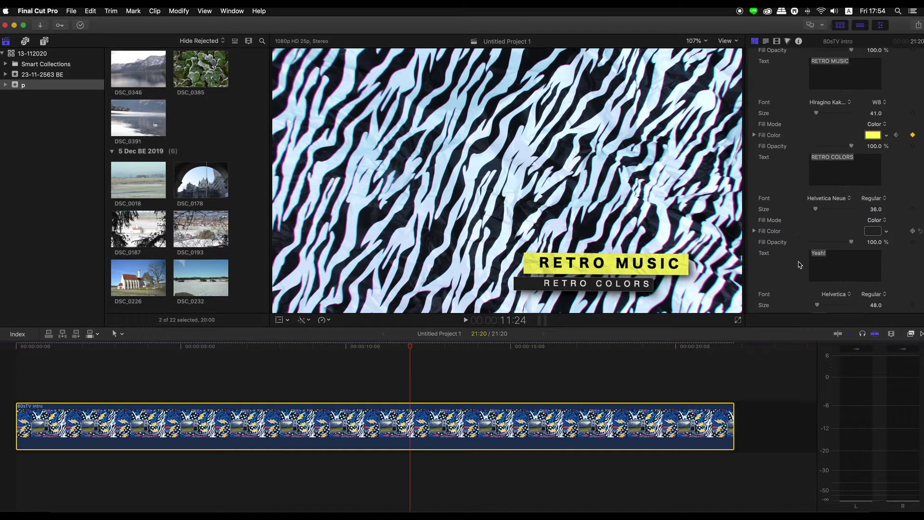
left_click(887, 234)
left_click(862, 247)
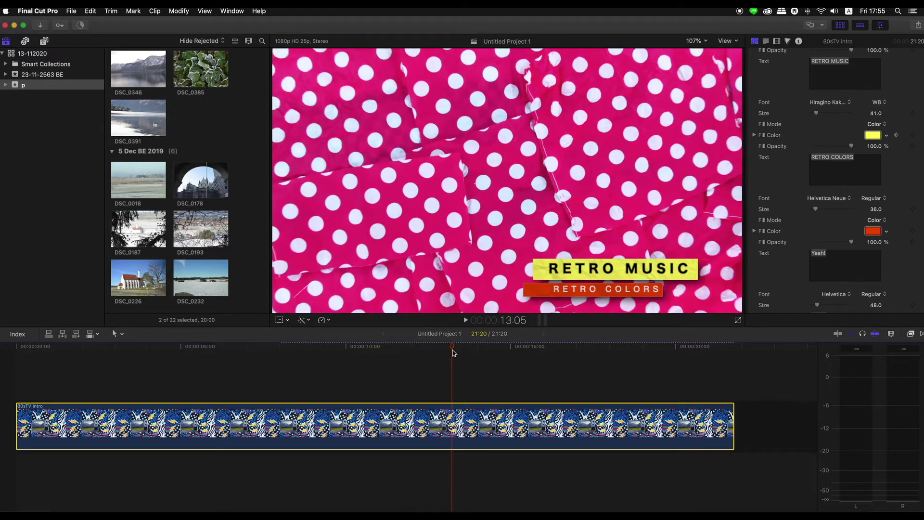
Extend the Yeah! title to read "Yeah! Hey !"
left_click(523, 355)
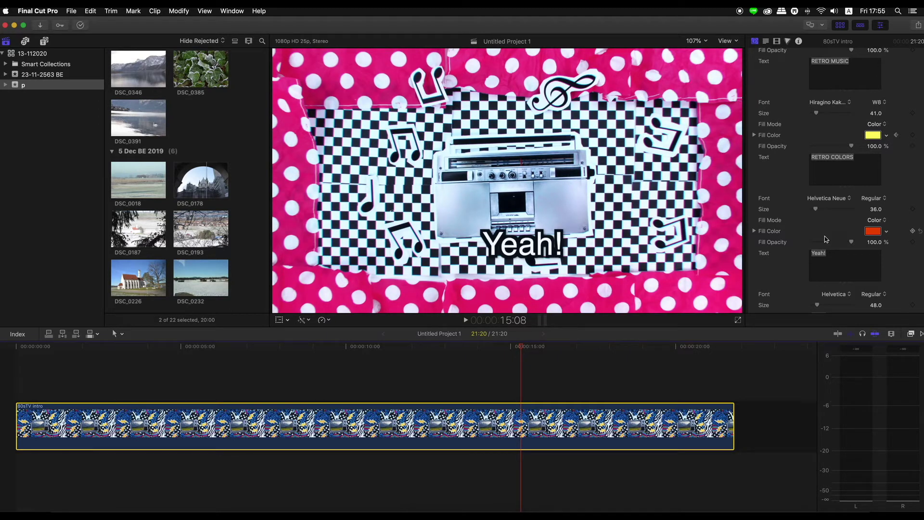
scroll(818, 226, "down", 2)
scroll(795, 181, "down", 3)
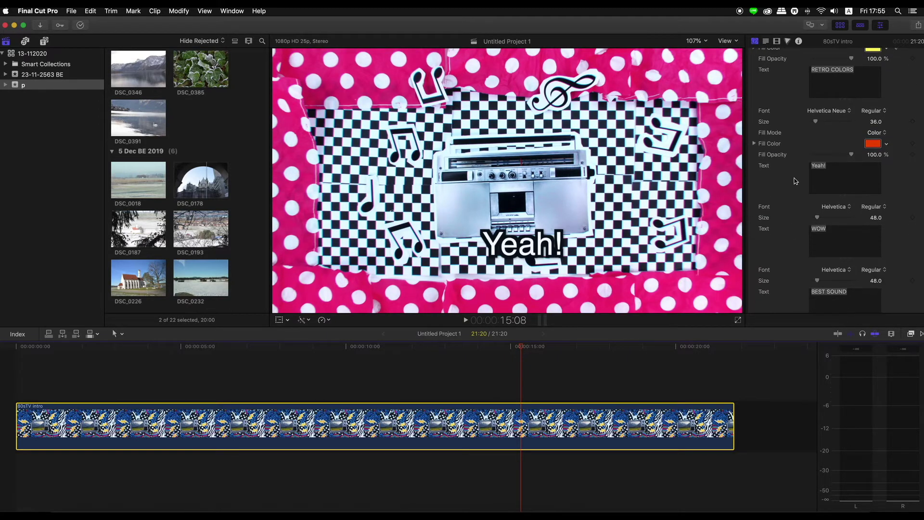
left_click(829, 165)
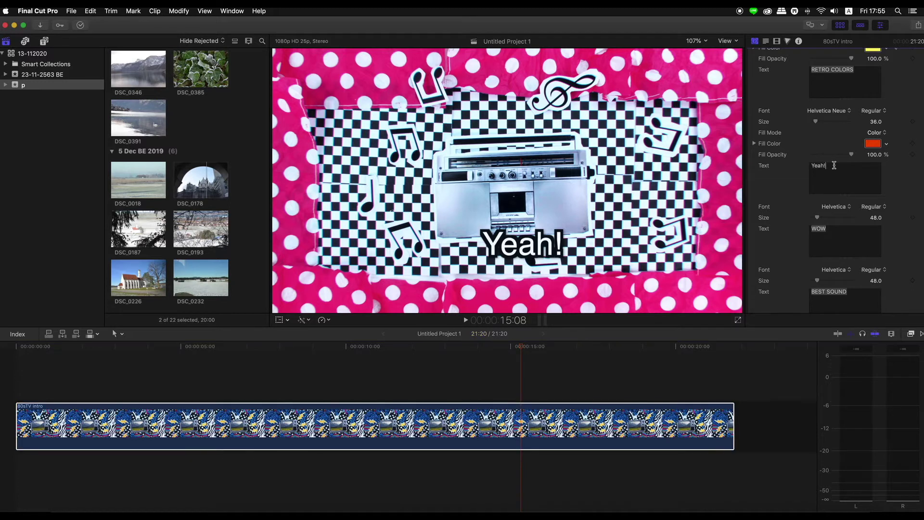
type(" hey")
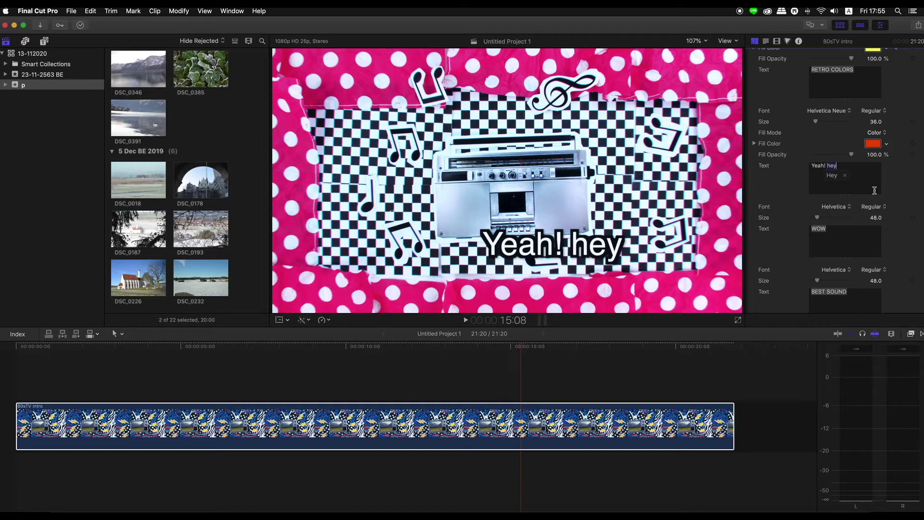
type(" !")
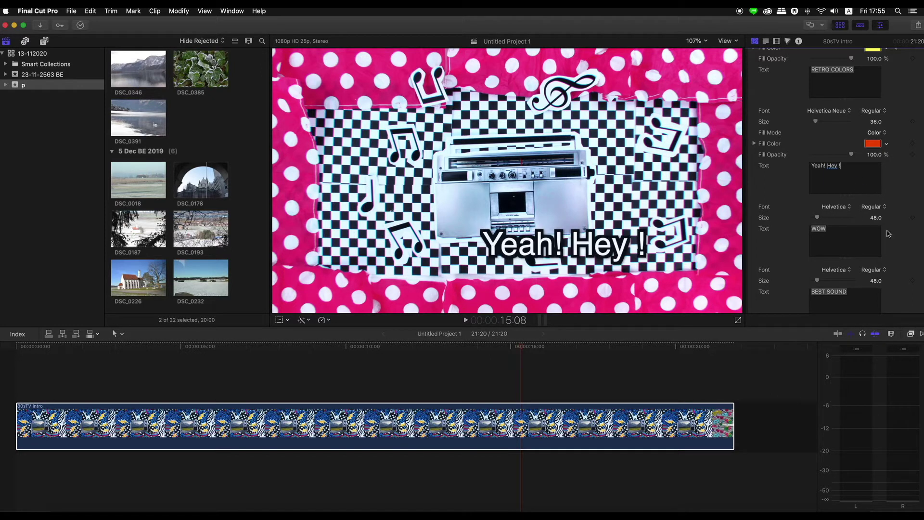
Set the title font to Hobo Std, move it to X -366.45, Y -551.66, and scrub ahead
left_click(847, 208)
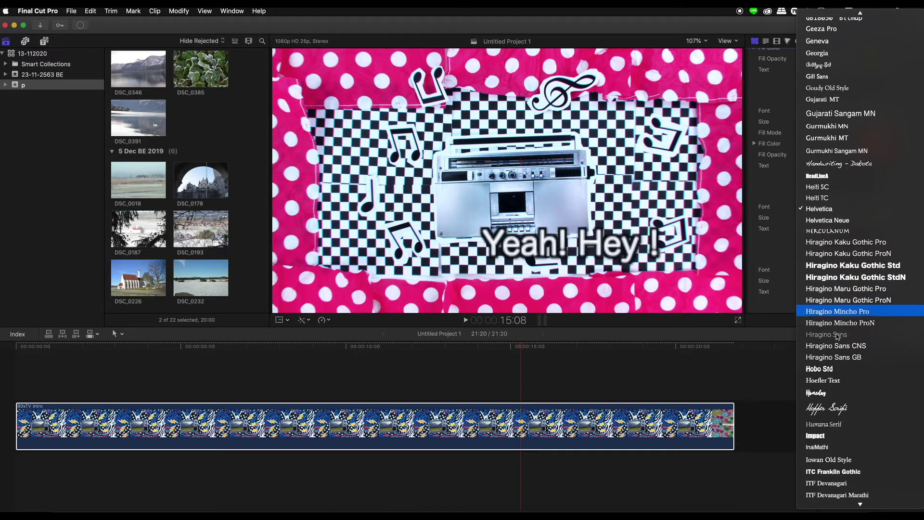
left_click(838, 369)
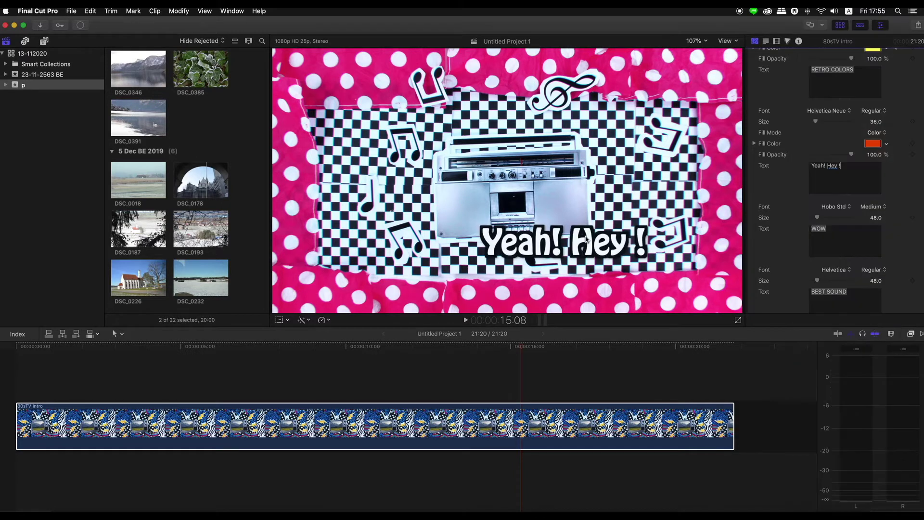
mouse_move(595, 246)
left_mouse_down()
mouse_move(579, 242)
mouse_move(587, 243)
left_mouse_up()
left_click(766, 41)
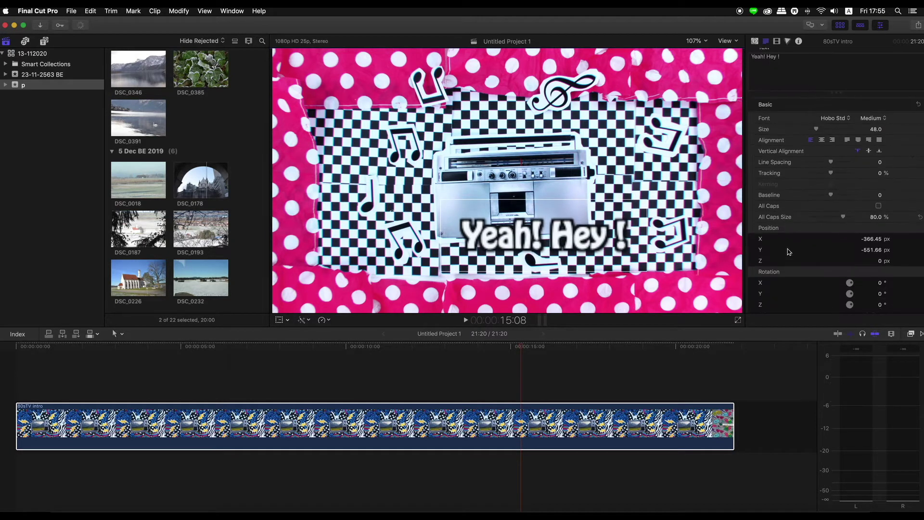
left_click_drag(524, 349, 627, 352)
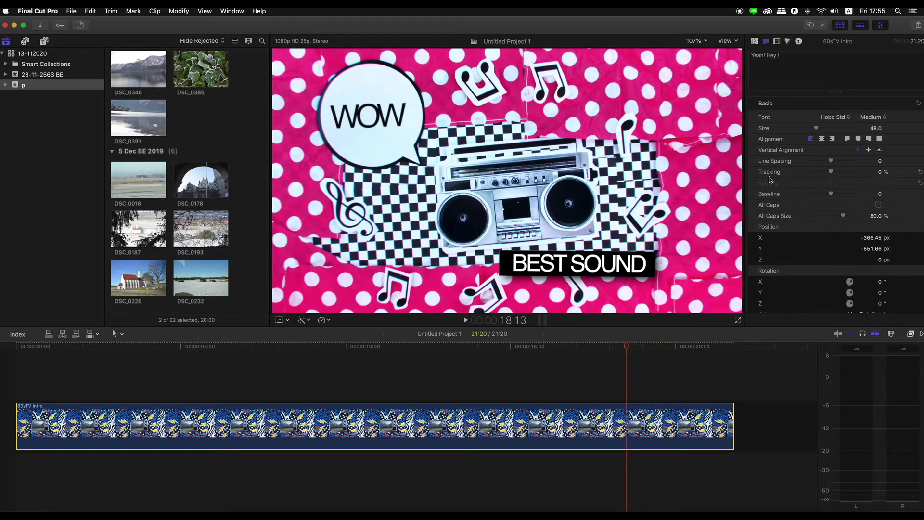
Give WOW the heavy Hiragino Kaku Gothic font
left_click(755, 43)
left_click_drag(836, 230, 792, 228)
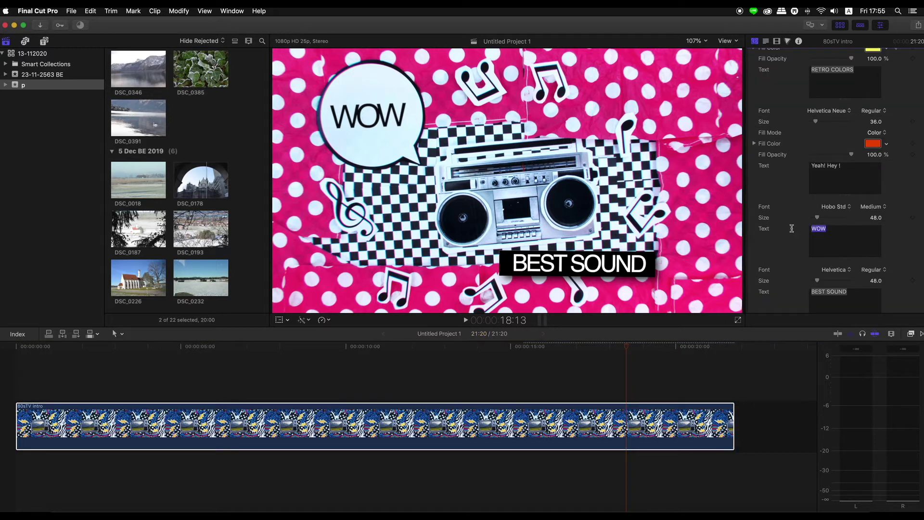
left_click(850, 271)
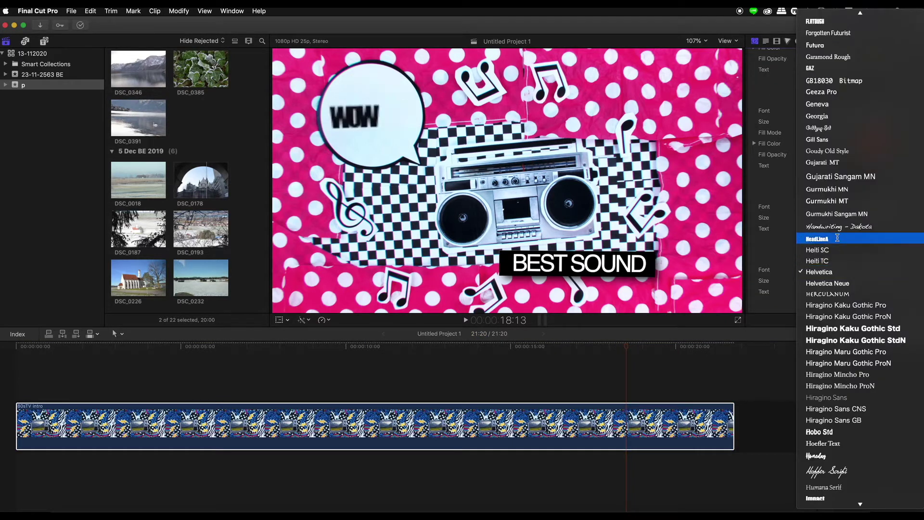
left_click(855, 330)
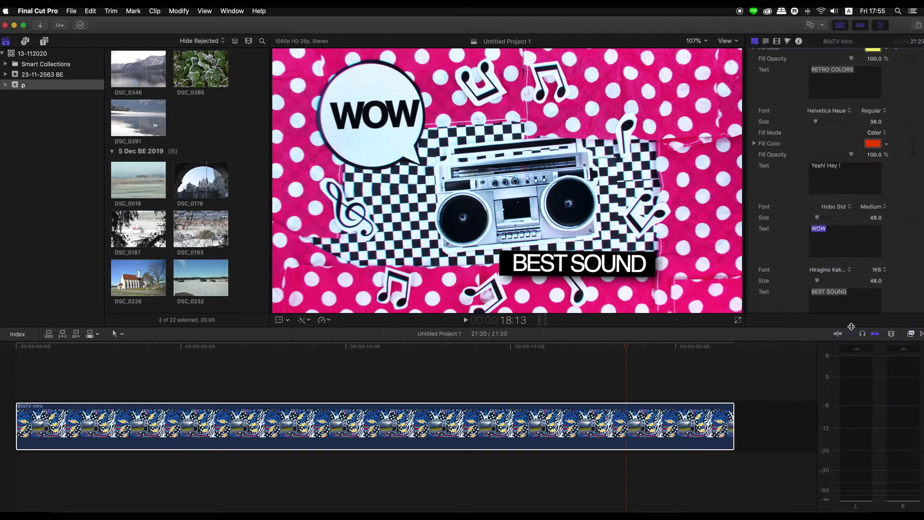
Replace BEST SOUND with Funny Radio in Junegull on a teal box
scroll(790, 297, "down", 3)
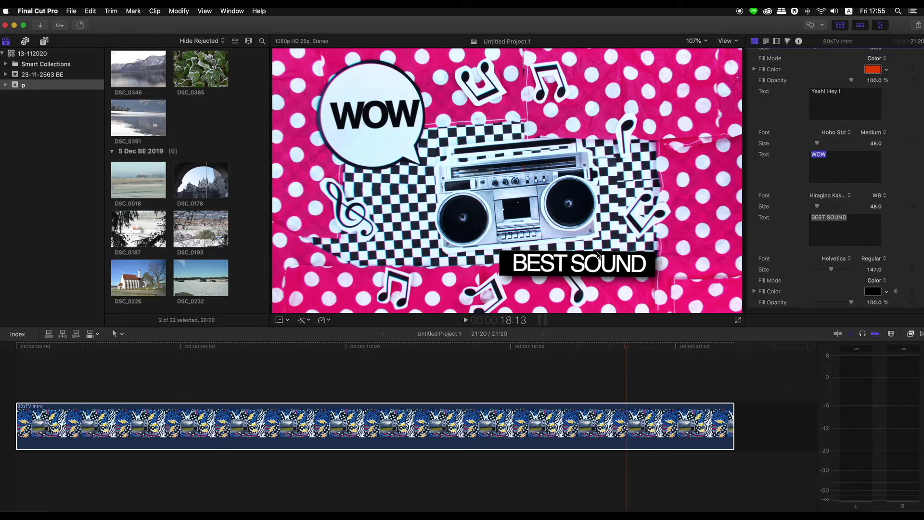
left_click_drag(862, 220, 796, 216)
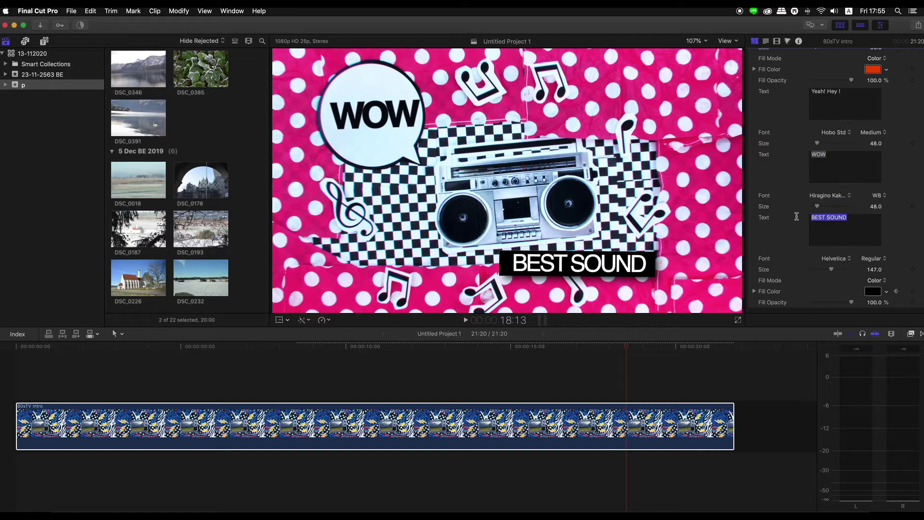
type("Funny")
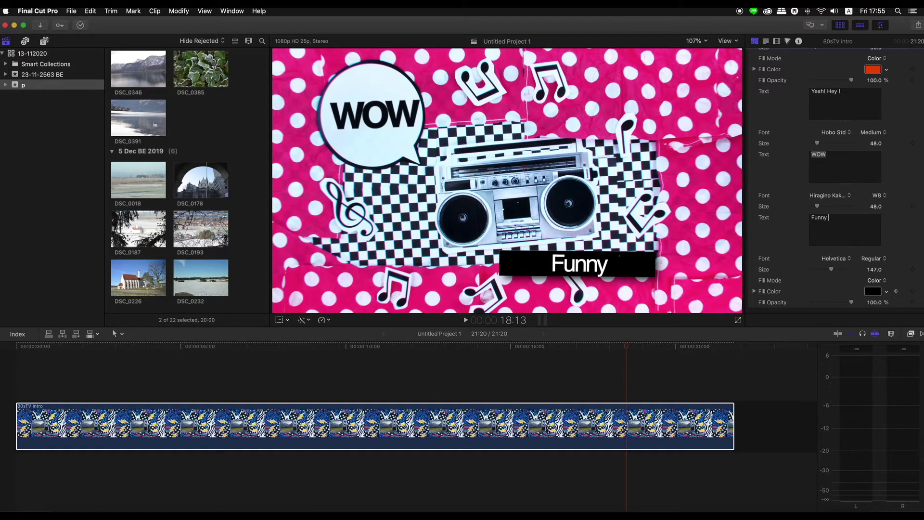
type(" Rad")
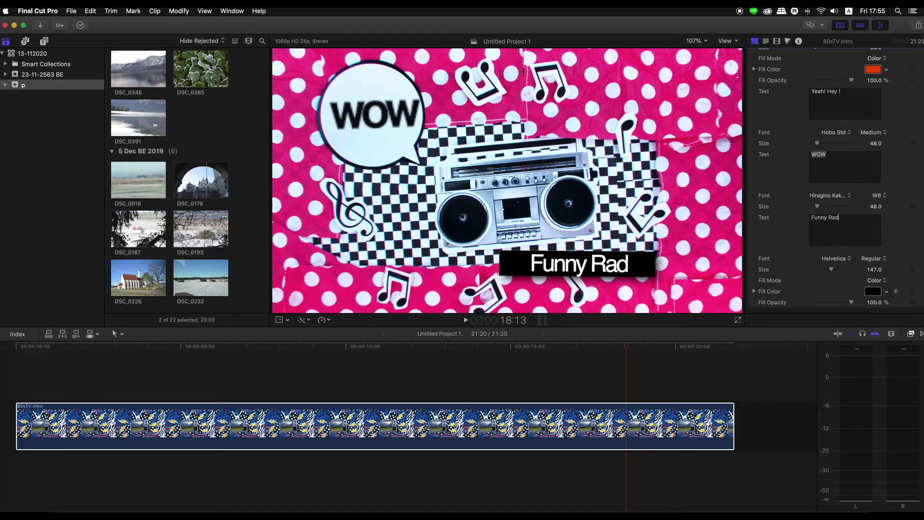
type("io")
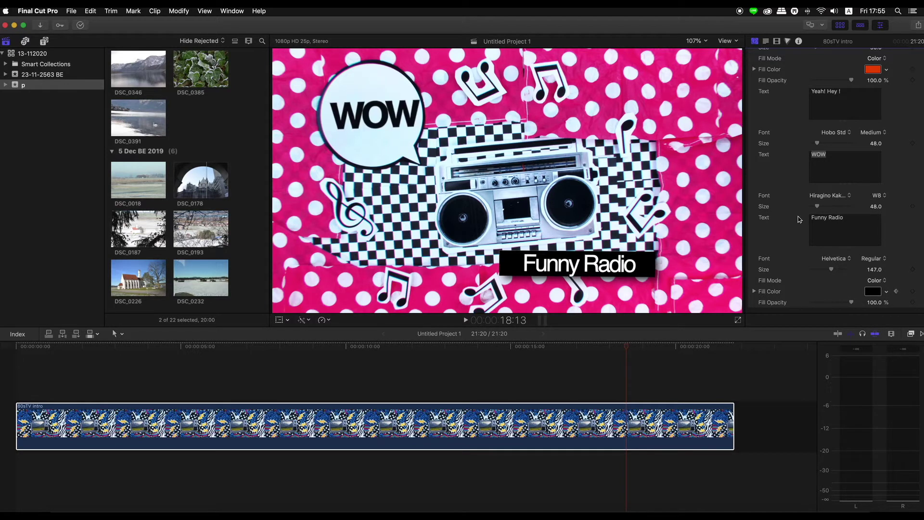
left_click(848, 259)
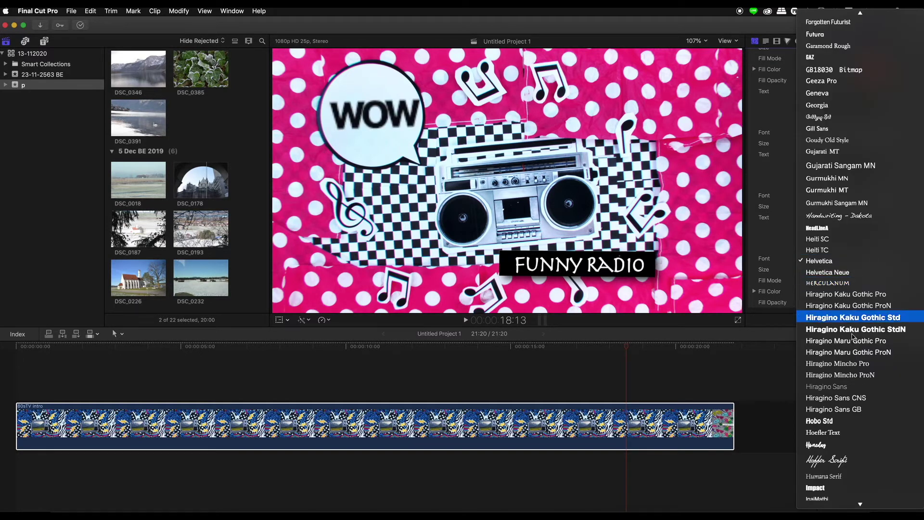
scroll(862, 448, "down", 5)
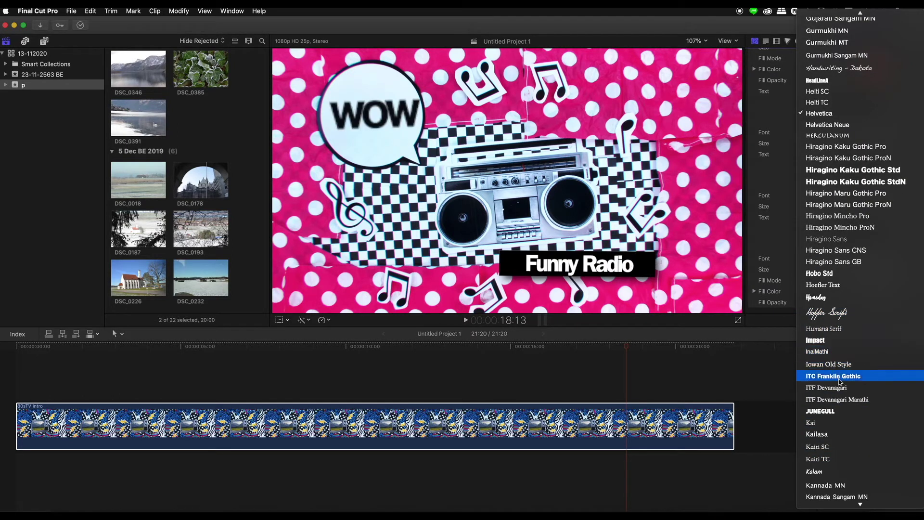
left_click(836, 413)
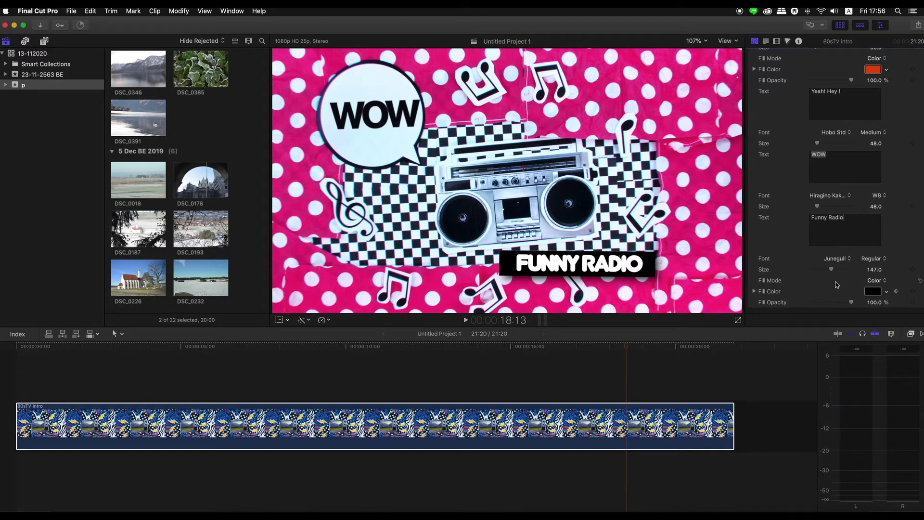
left_click(887, 292)
mouse_move(818, 313)
left_mouse_down()
mouse_move(852, 345)
mouse_move(875, 345)
left_mouse_up()
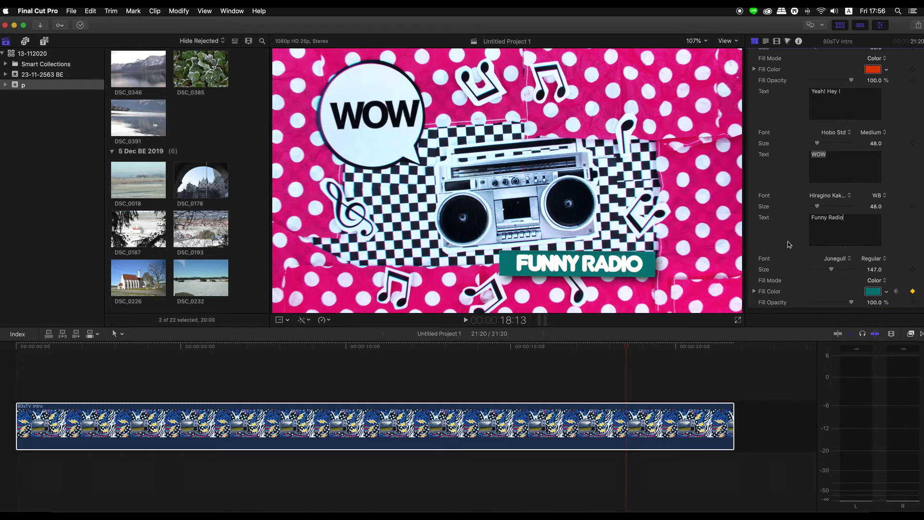
Select the WOW text and show its detailed settings in the Text inspector
double_click(831, 159)
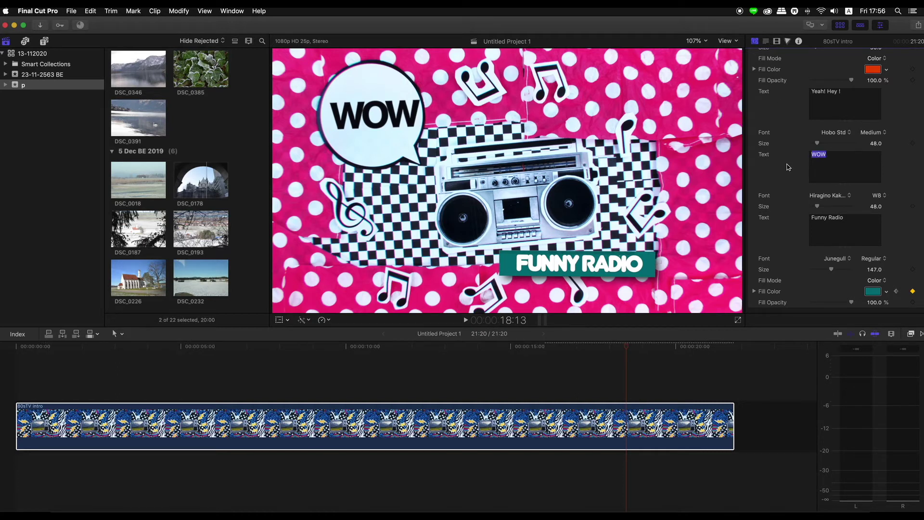
left_click(765, 41)
left_click(757, 85)
scroll(799, 196, "down", 6)
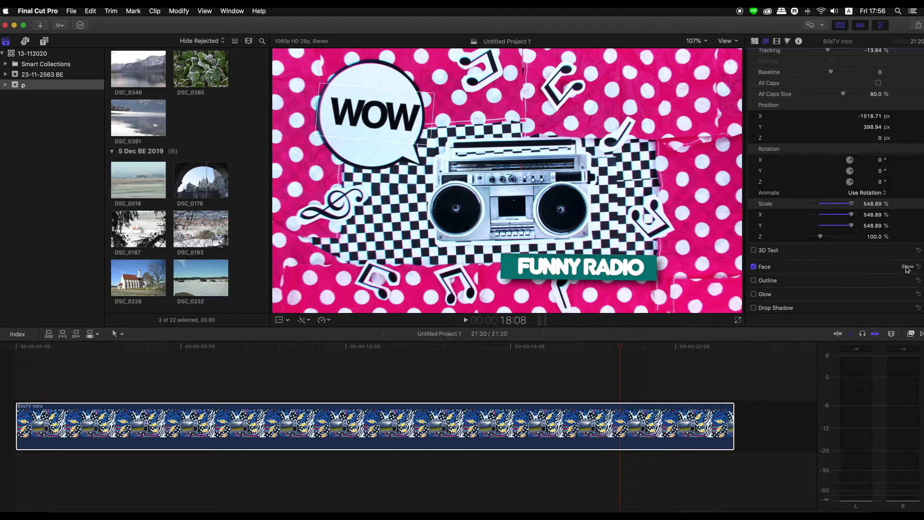
Change the WOW lettering's face colour to a bright lemon yellow and scrub to check it
left_click(908, 266)
left_click(888, 292)
left_click(858, 315)
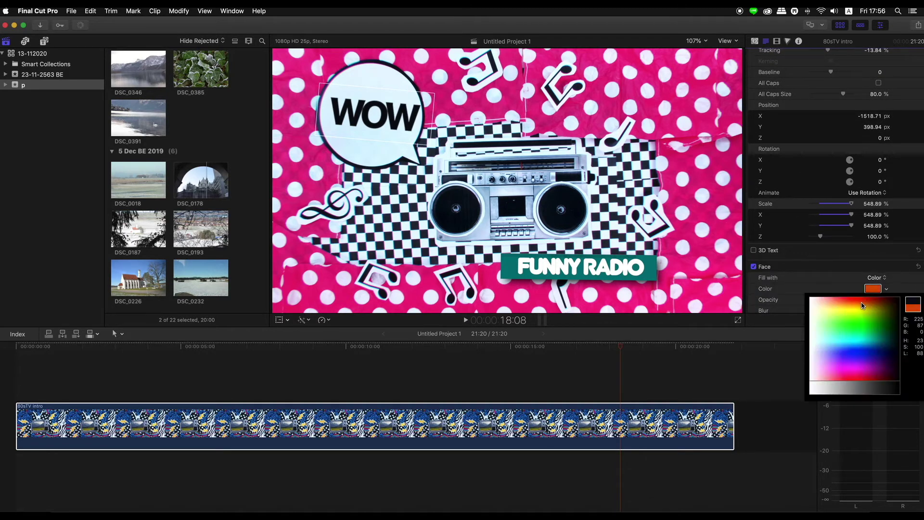
left_click_drag(857, 314, 868, 303)
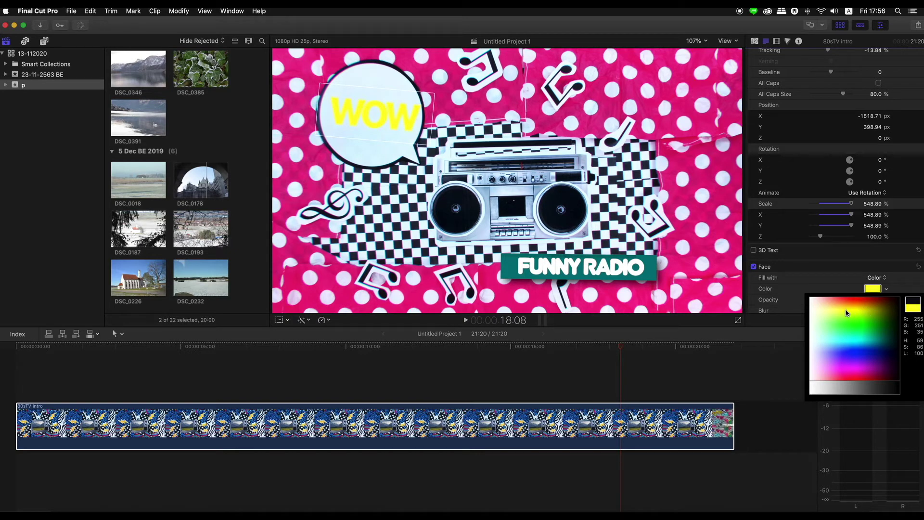
key("Escape")
left_click_drag(621, 349, 732, 354)
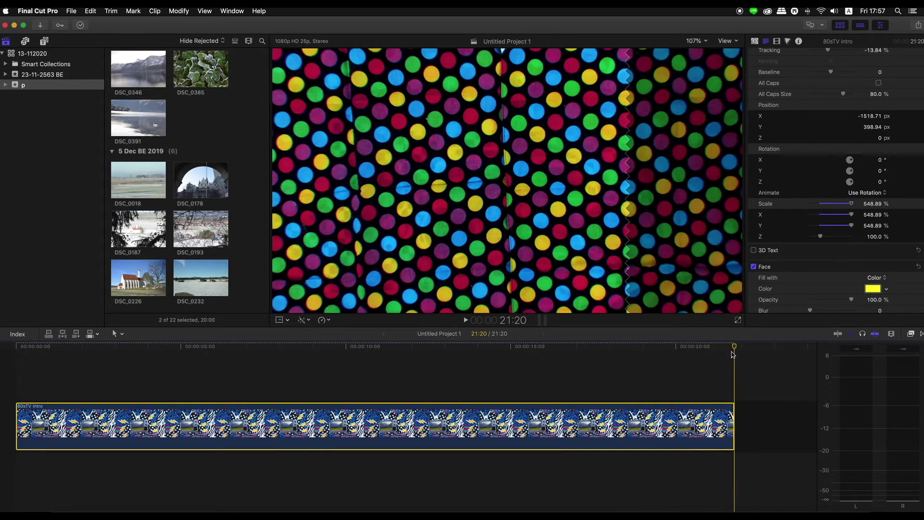
Play the intro from the start, settle on the TV frame near 11 seconds, then show installed generators
left_click(24, 356)
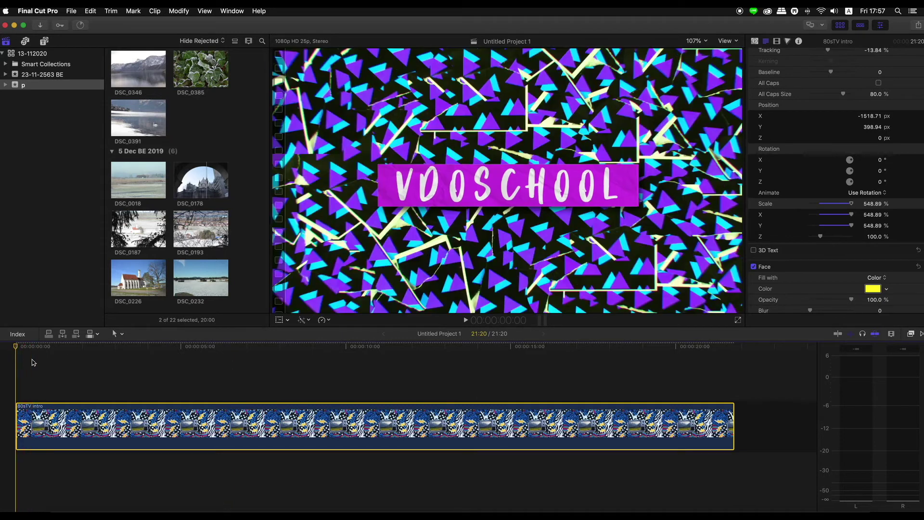
key("space")
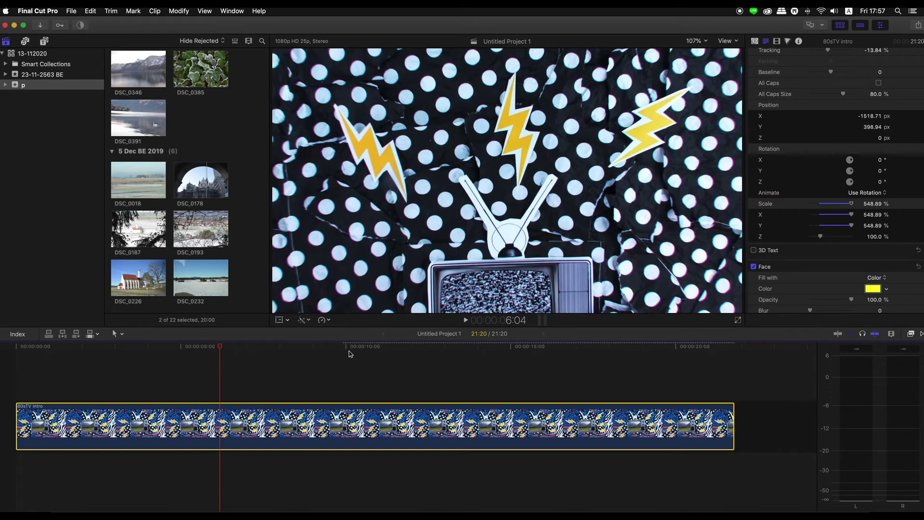
left_click(543, 346)
mouse_move(544, 346)
left_mouse_down()
mouse_move(361, 361)
mouse_move(396, 365)
left_mouse_up()
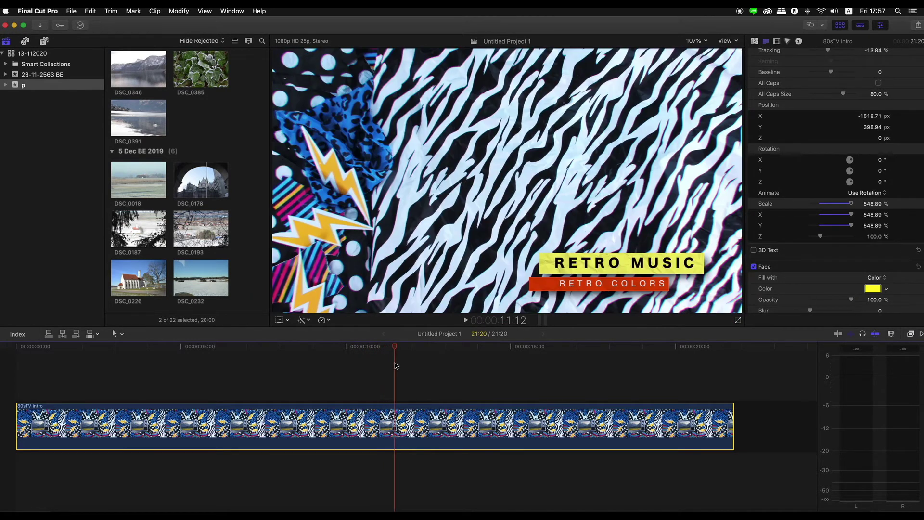
mouse_move(396, 366)
left_mouse_down()
mouse_move(380, 367)
mouse_move(468, 365)
left_mouse_up()
key("alt+super+1")
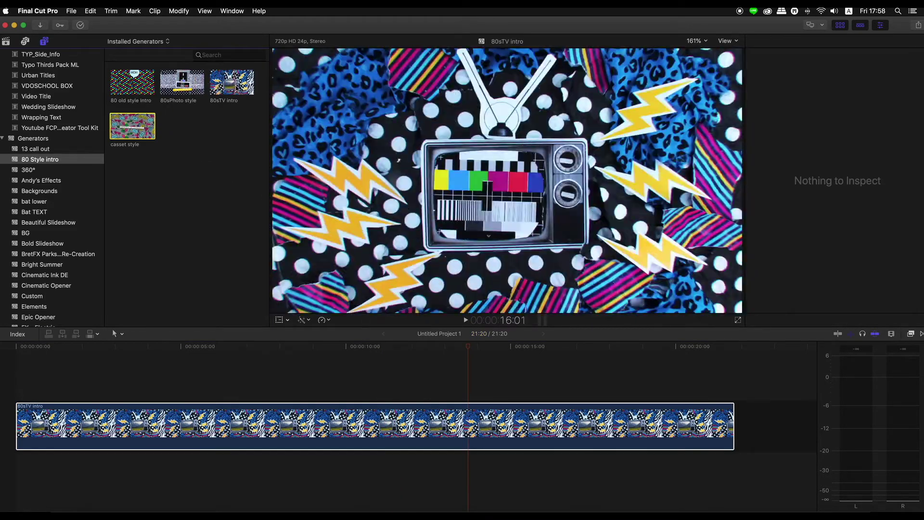
Place the 80sPhoto style generator right after the 80sTV intro and scrub into it
left_click(168, 87)
mouse_move(168, 87)
left_mouse_down()
mouse_move(487, 202)
mouse_move(744, 385)
left_mouse_up()
scroll(701, 358, "right", 5)
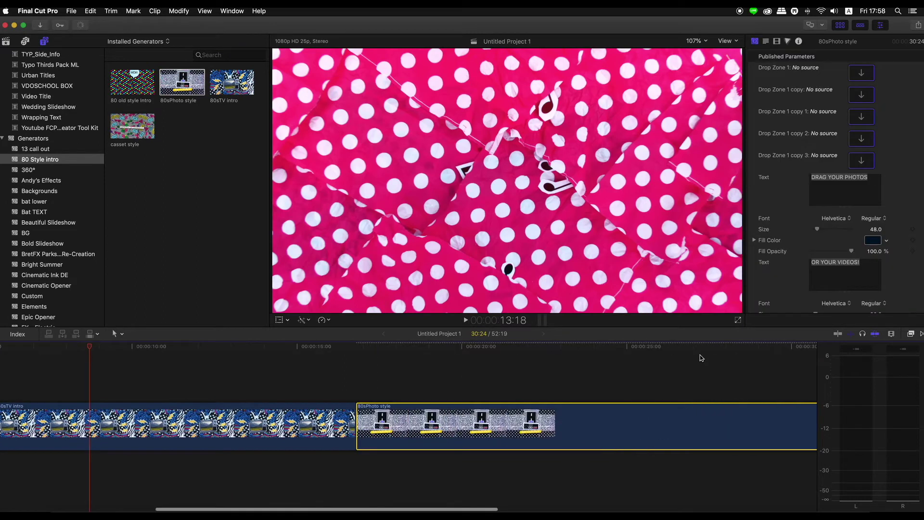
left_click_drag(143, 347, 272, 364)
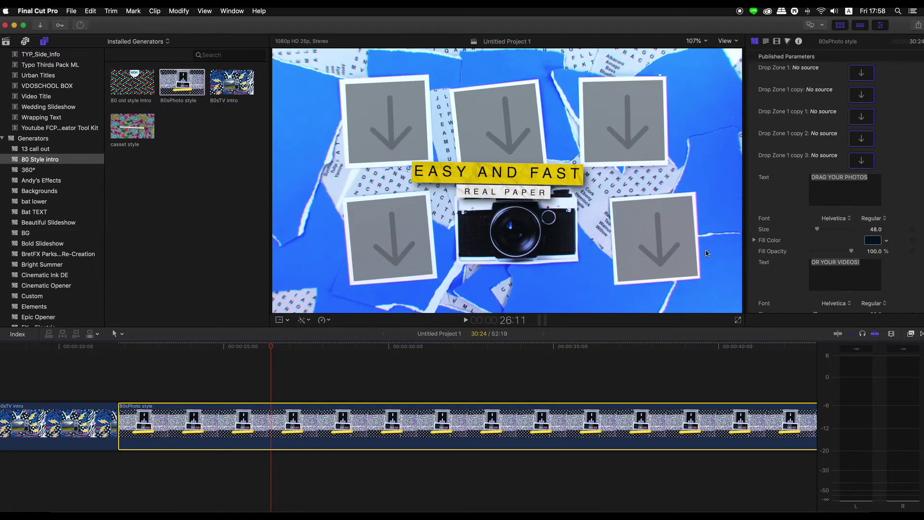
Fill the first drop zone with photo DSC_0554 from the Photos library
left_click(860, 74)
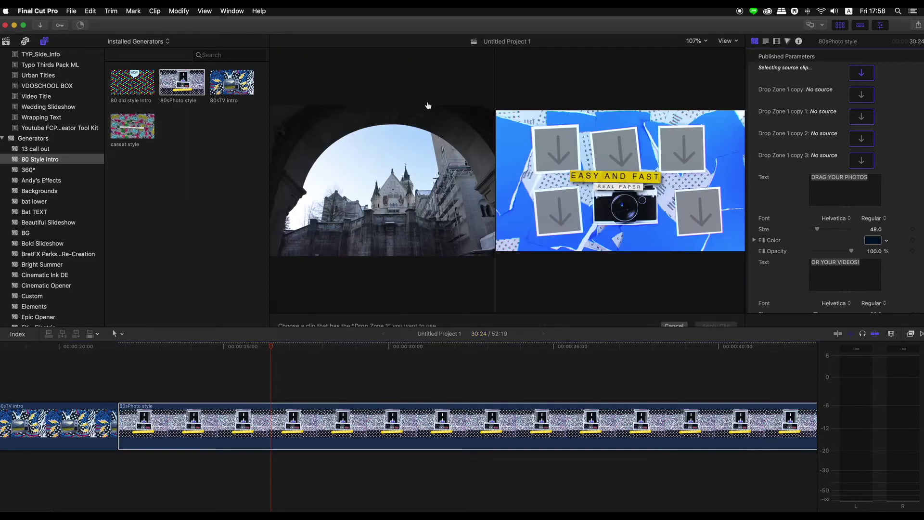
left_click(6, 42)
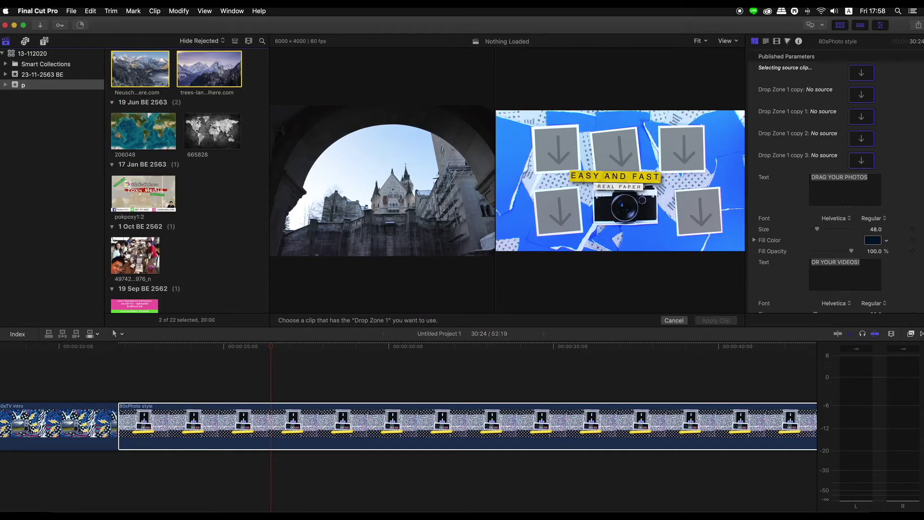
scroll(127, 255, "down", 5)
scroll(130, 216, "down", 5)
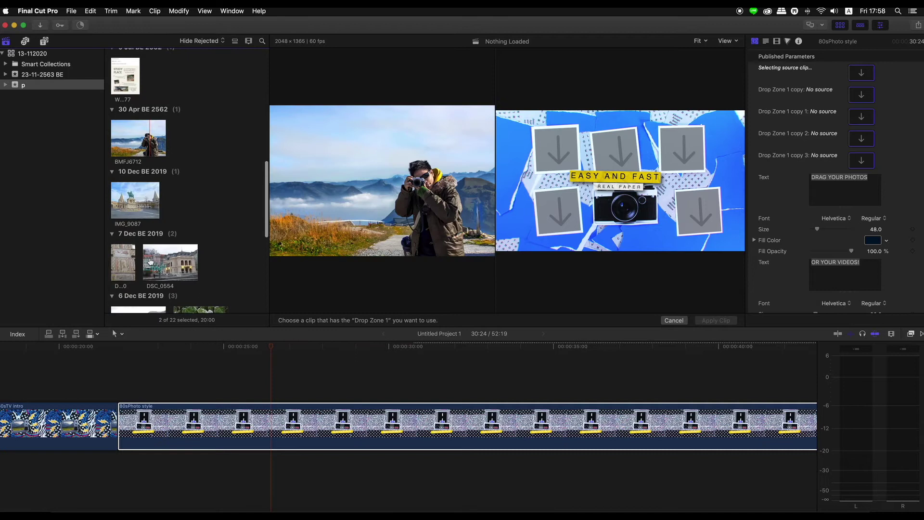
left_click(139, 133)
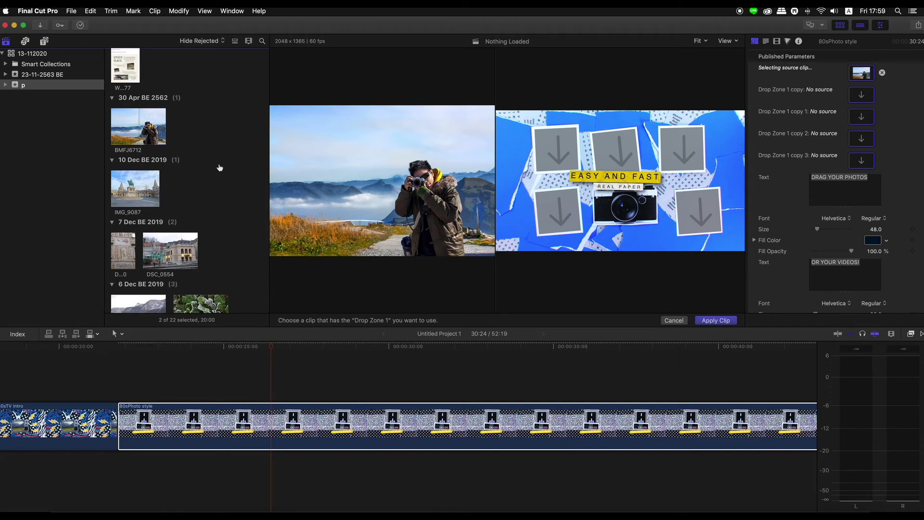
left_click(141, 192)
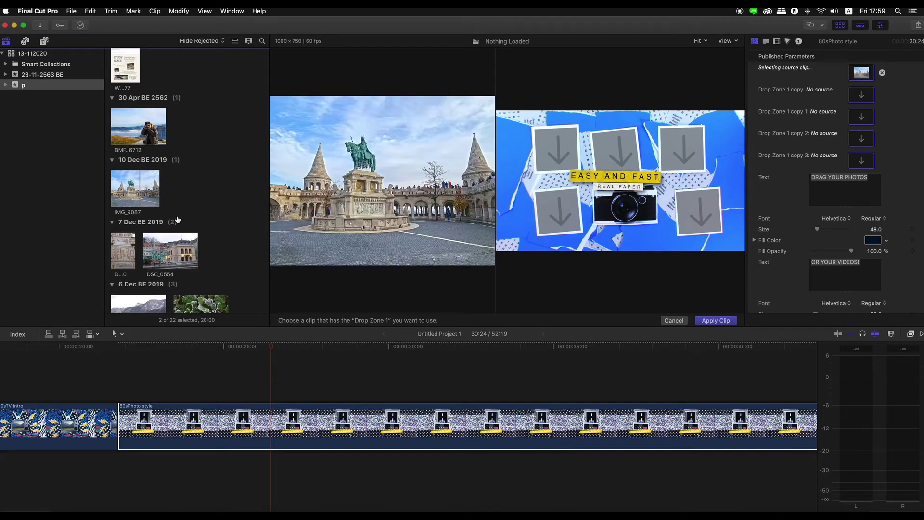
left_click(173, 248)
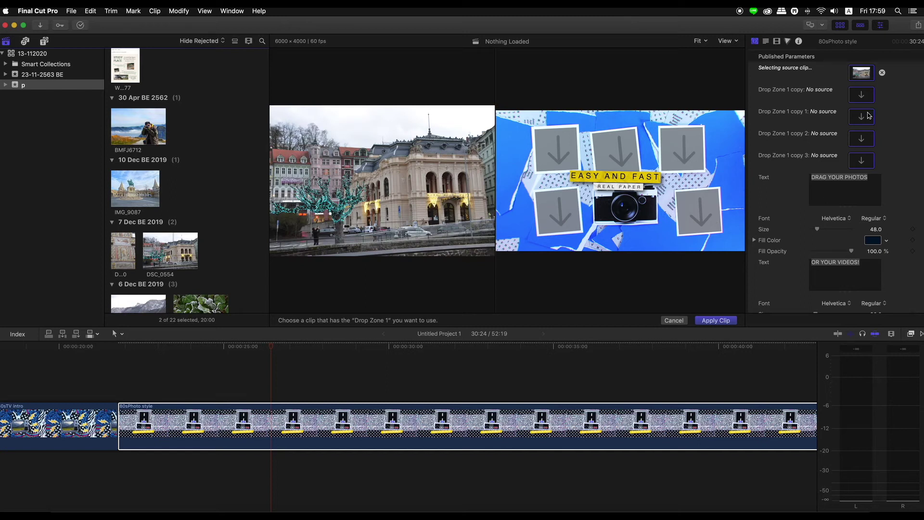
Put DSC_0391 in the second drop zone and IMG_9087 in the third
left_click(862, 95)
scroll(137, 289, "down", 5)
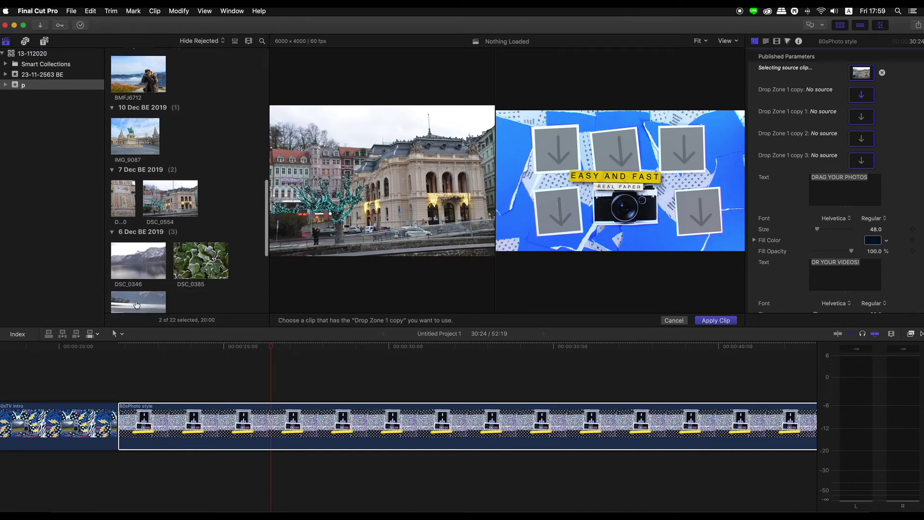
left_click(146, 276)
left_click(861, 121)
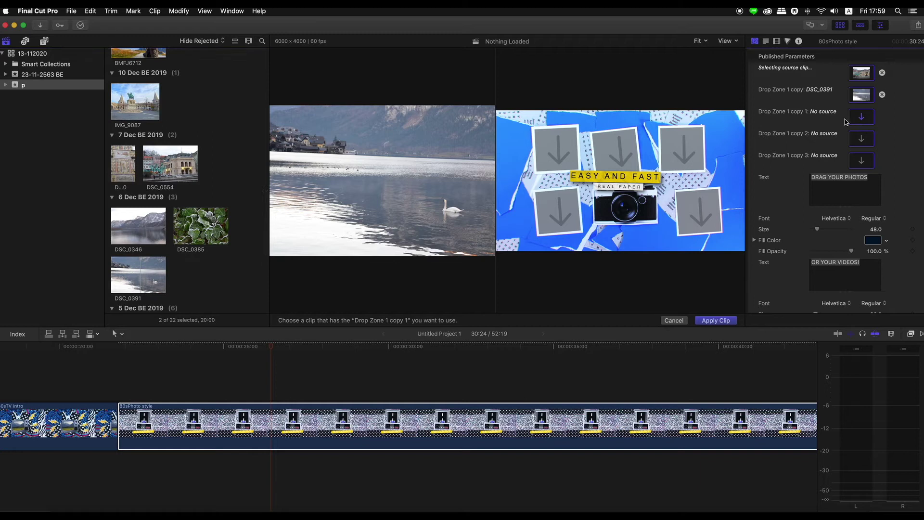
left_click(140, 101)
Put BMFJ6712 in the fourth drop zone and DSC_0226 in the fifth
left_click(862, 139)
scroll(151, 101, "up", 3)
left_click(141, 119)
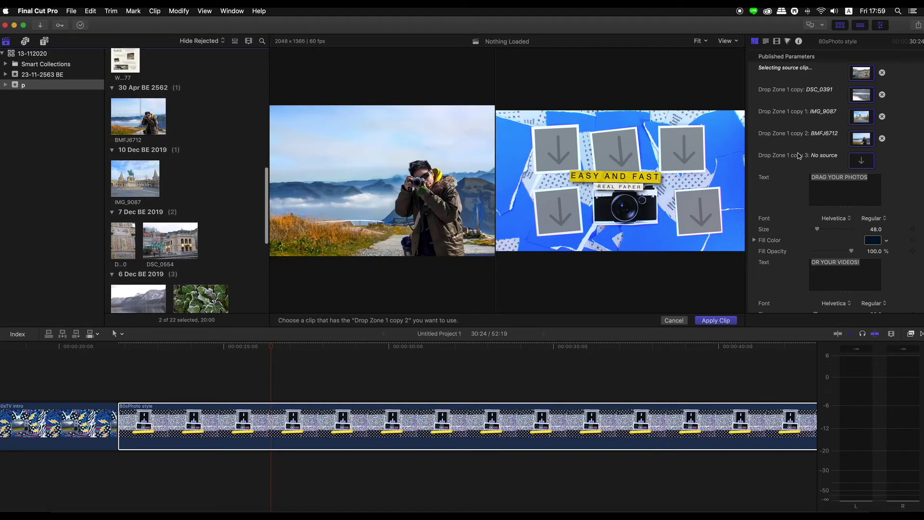
scroll(176, 242, "down", 3)
scroll(175, 242, "down", 2)
scroll(176, 242, "down", 3)
scroll(175, 242, "down", 2)
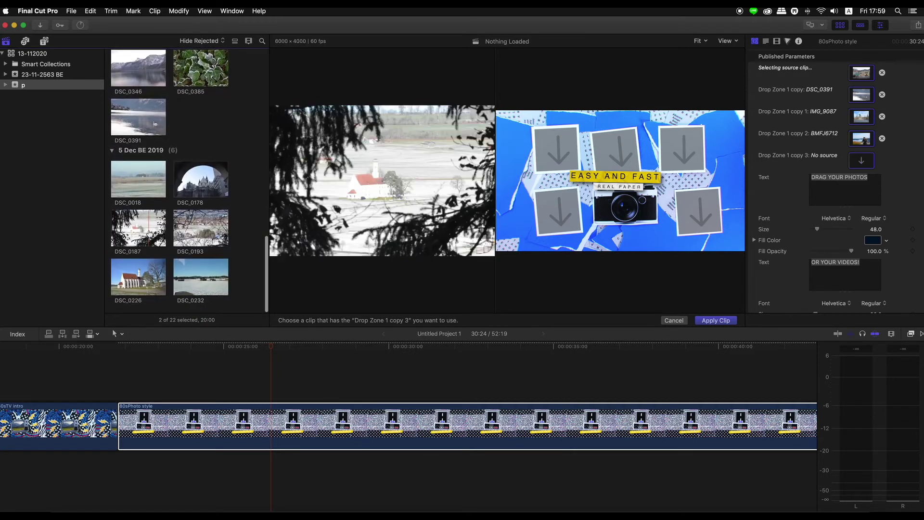
left_click(138, 274)
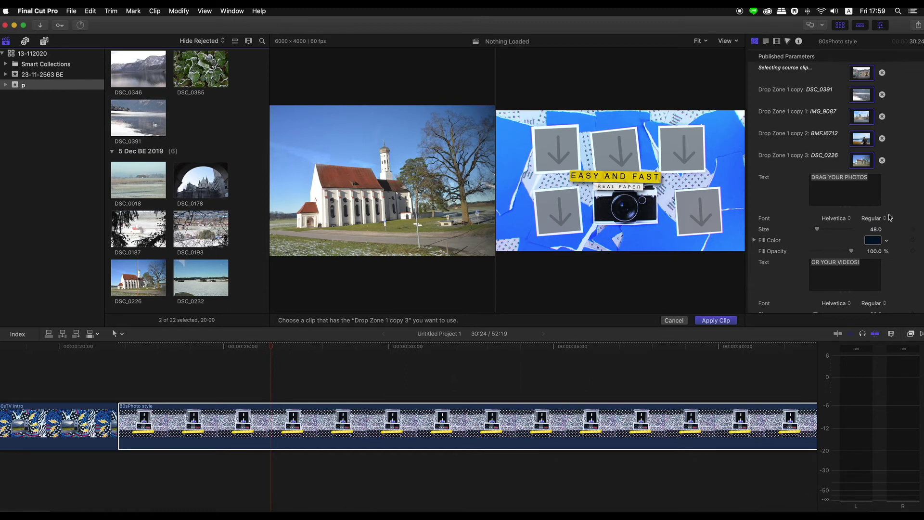
scroll(790, 287, "down", 5)
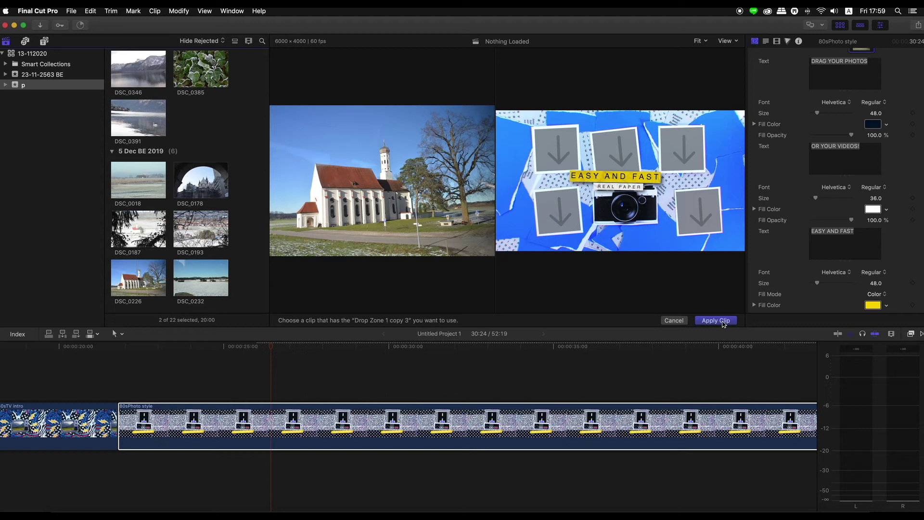
Apply the chosen photos and scrub the timeline to preview the generator's animation
left_click(726, 322)
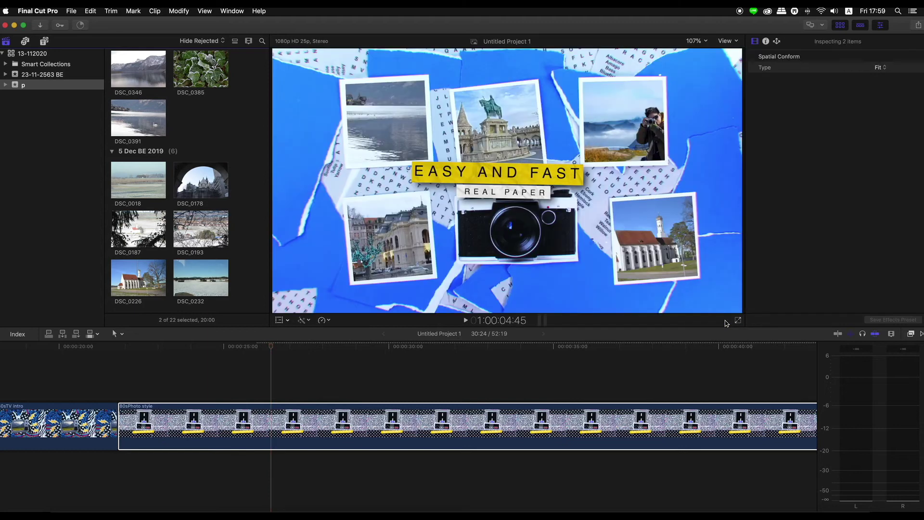
left_click_drag(128, 348, 609, 364)
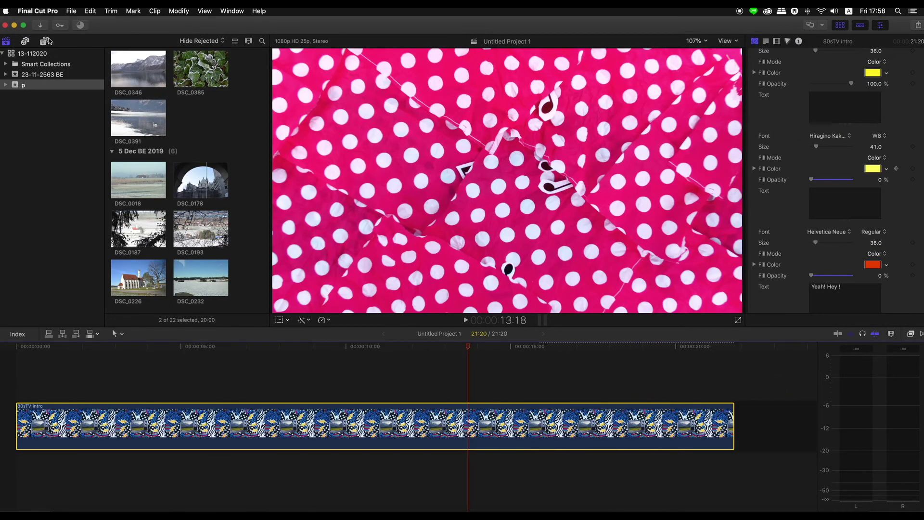
Preview the 80sPhoto style, 80sTV intro and casset style generators in the generators browser
left_click(44, 42)
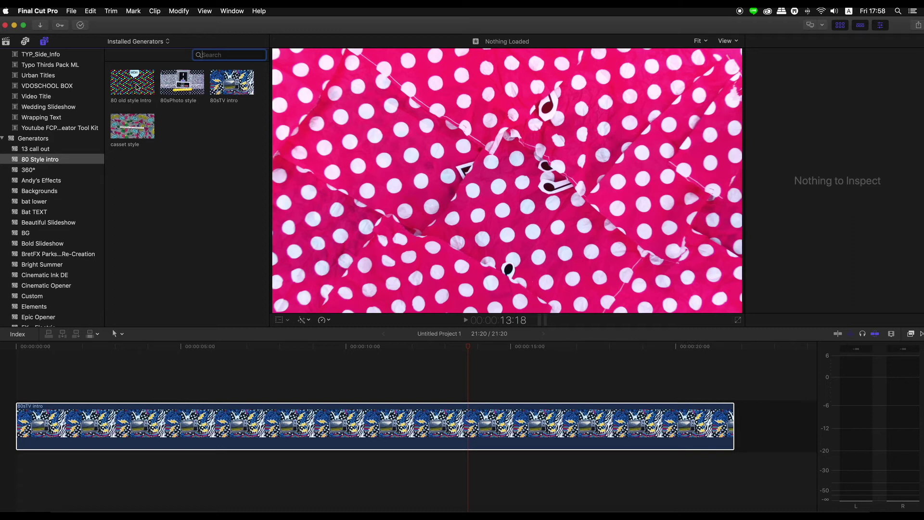
left_click(202, 85)
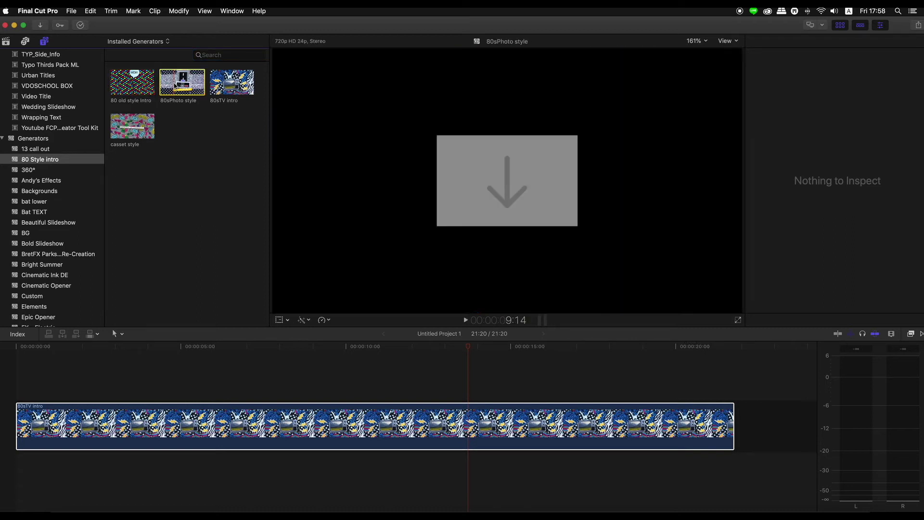
left_click(226, 85)
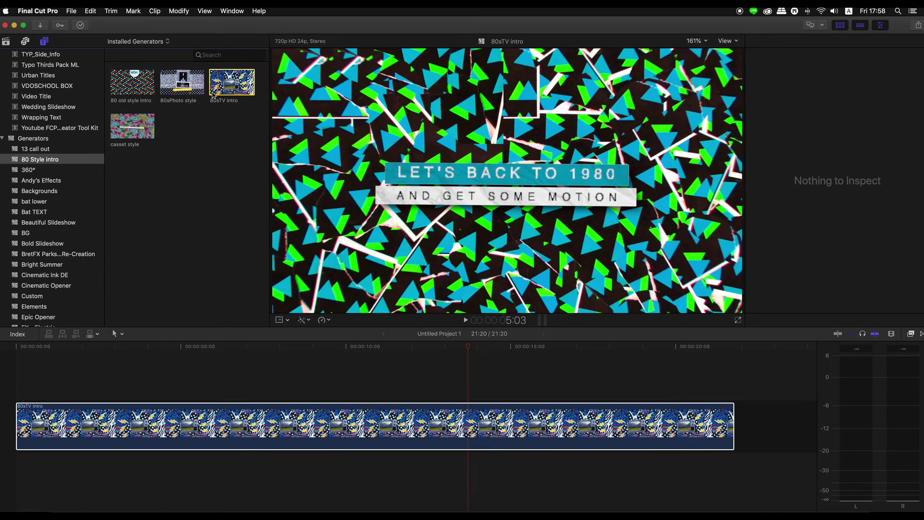
left_click(138, 124)
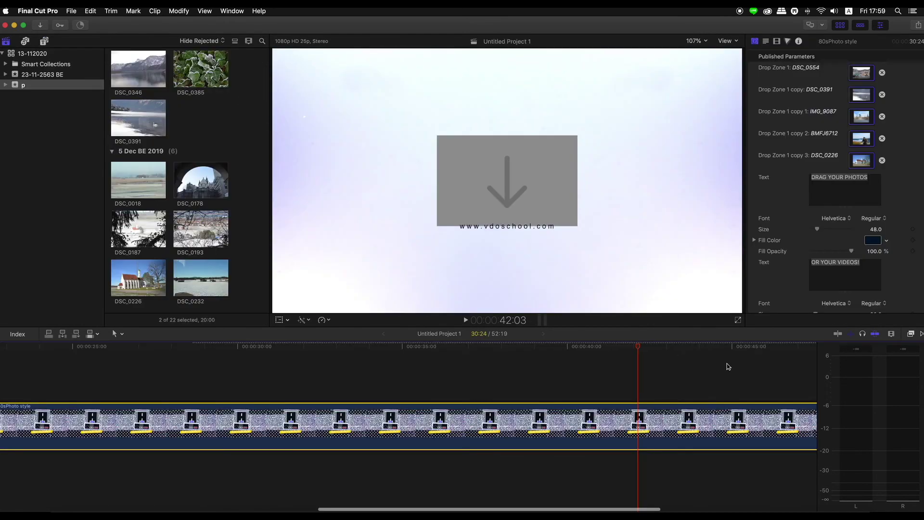
Apply castle photo DSC_0178 as the final logo, preview the ending, and select the website text
scroll(785, 257, "down", 2)
scroll(785, 256, "down", 5)
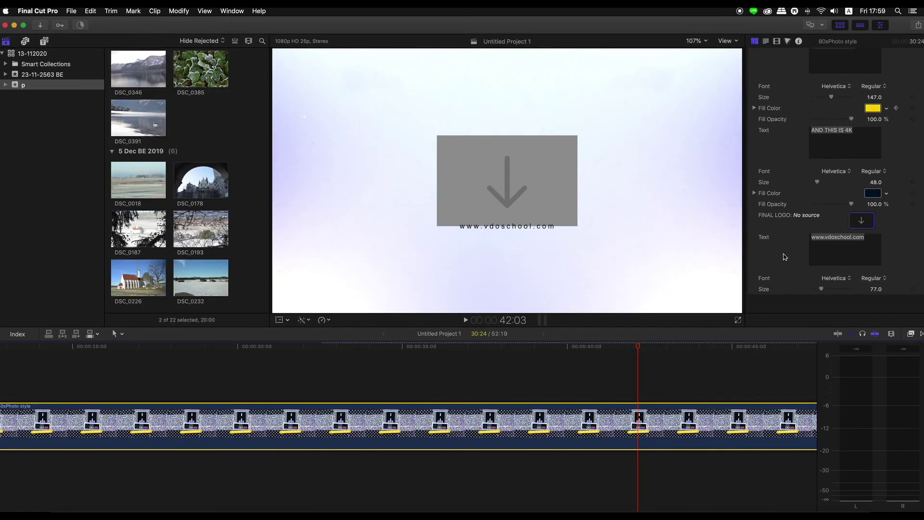
left_click(861, 234)
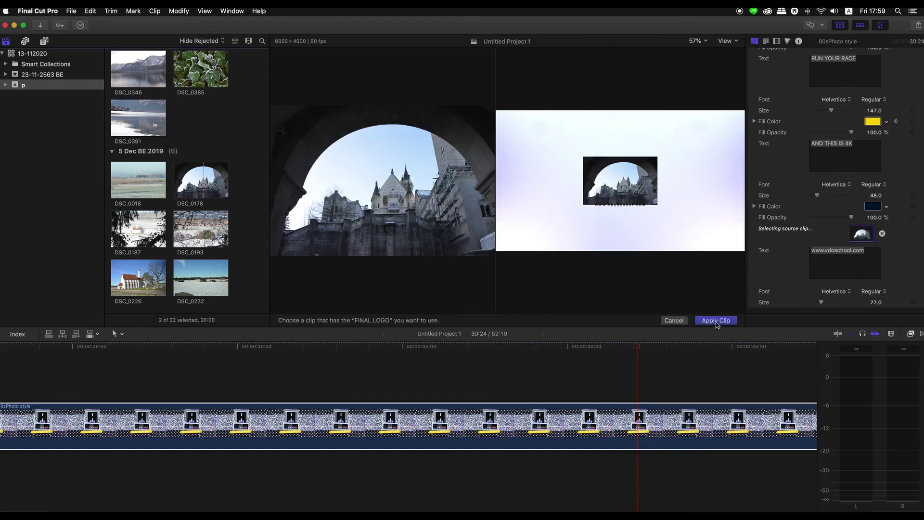
left_click(716, 320)
left_click_drag(631, 364, 714, 358)
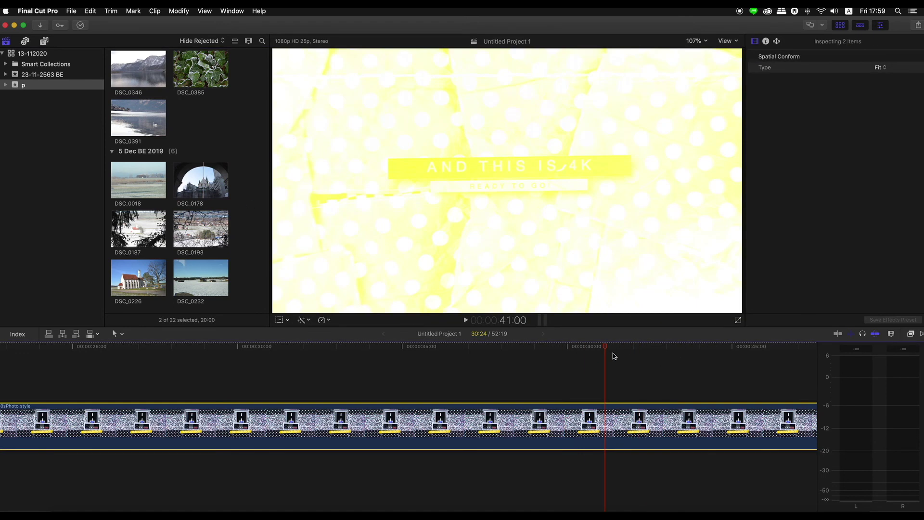
left_click(521, 227)
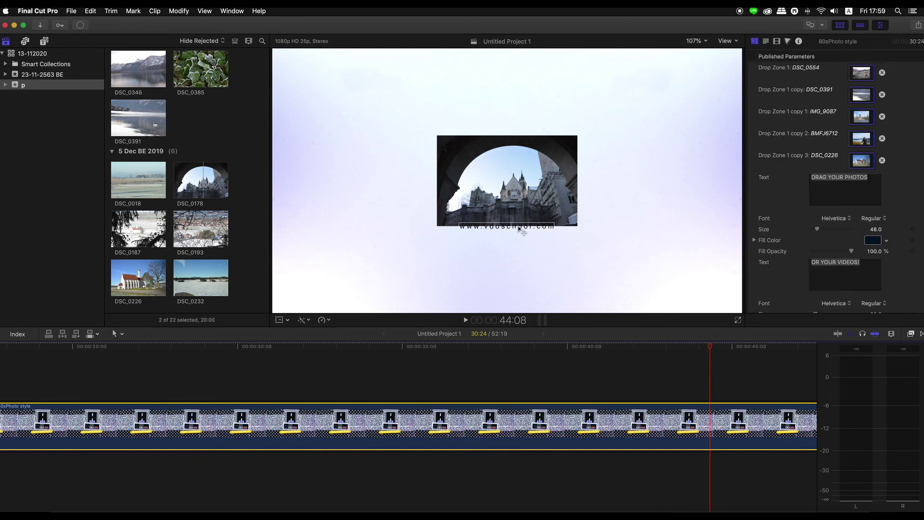